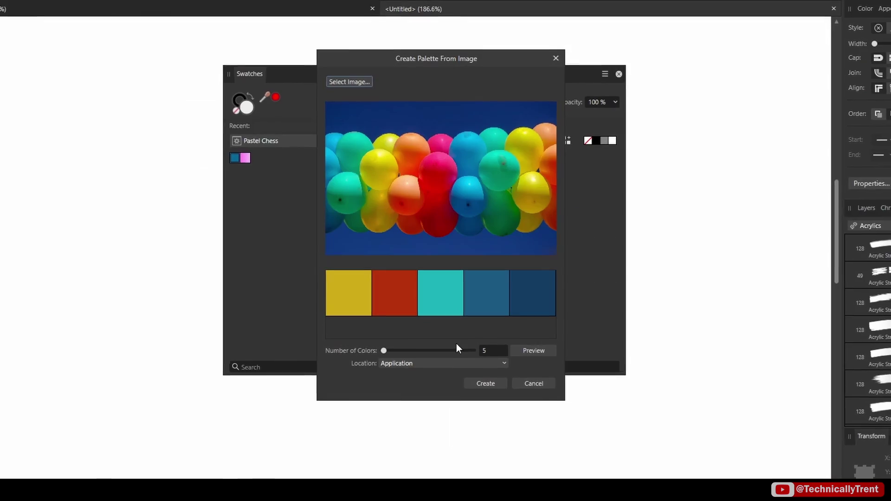
Preview palettes from the balloon photo at 12 colours, then 6, then a much higher count
left_click(493, 350)
type("12")
left_click(534, 350)
double_click(493, 350)
type("6")
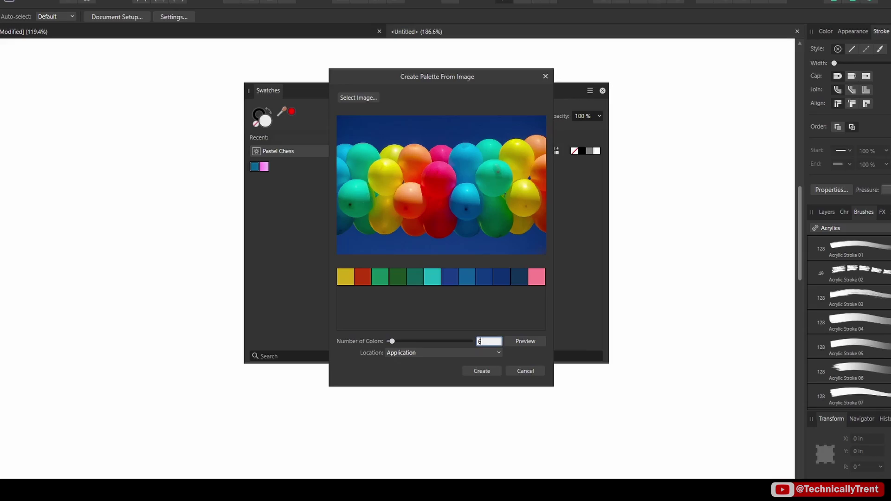
left_click_drag(393, 342, 414, 341)
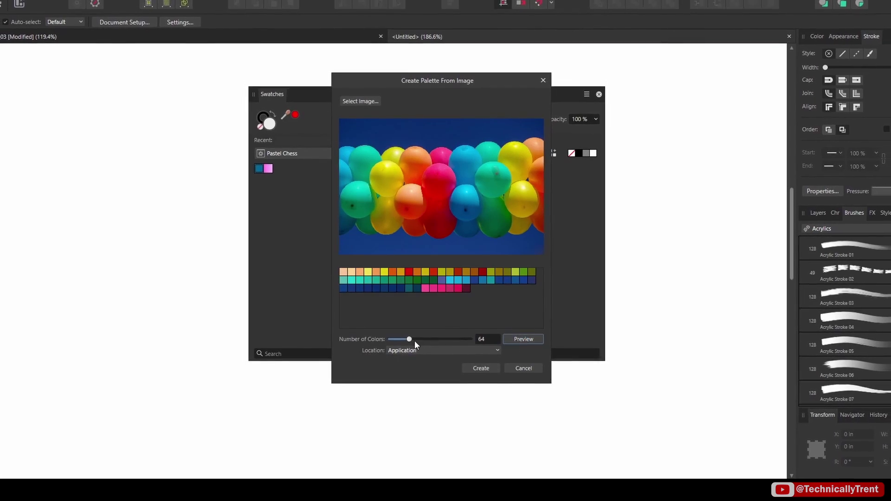
left_click(511, 341)
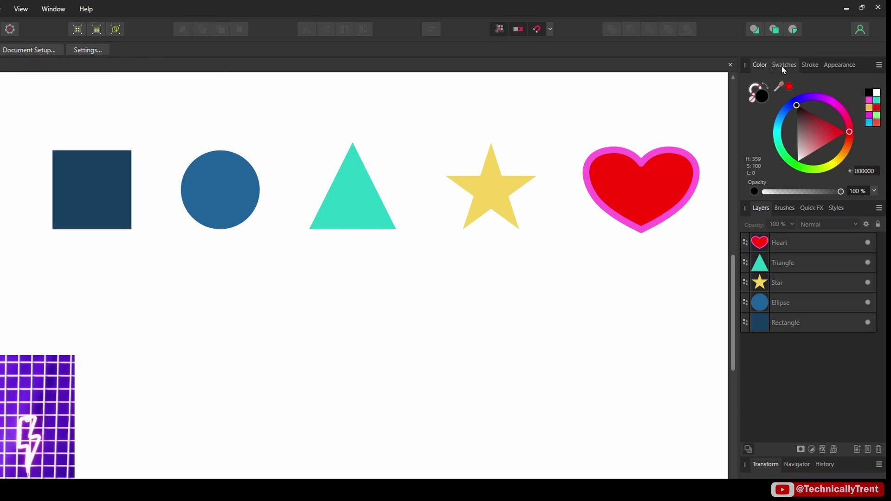
Show the Swatches panel and check it in the Window menu's panel list
left_click(783, 67)
left_click(53, 10)
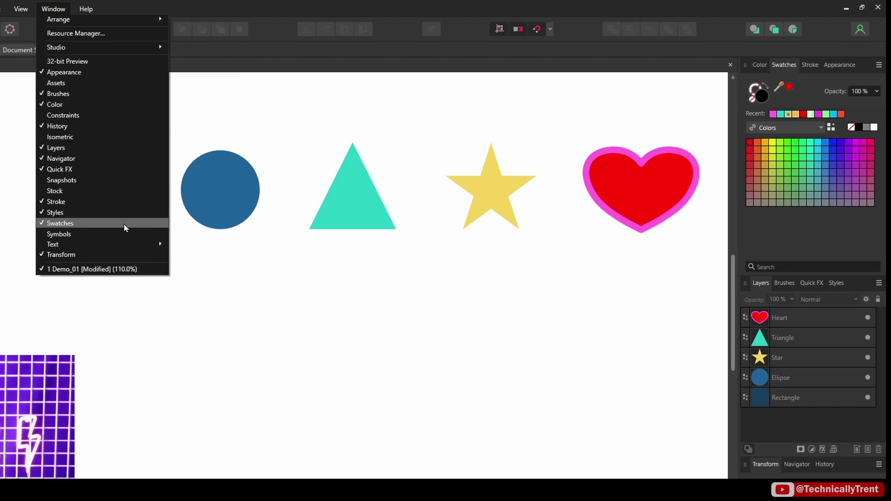
key("Escape")
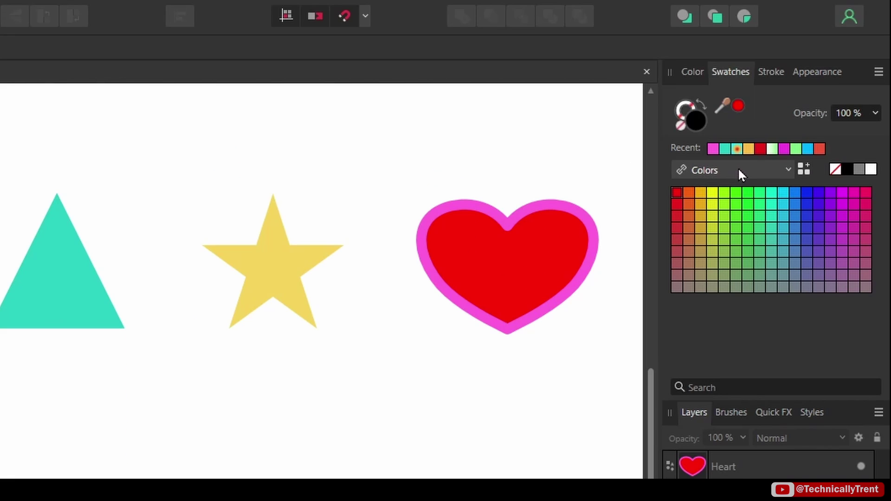
Browse the Pantone, Colors and Grays palettes, ending on the Gradients palette
left_click(808, 109)
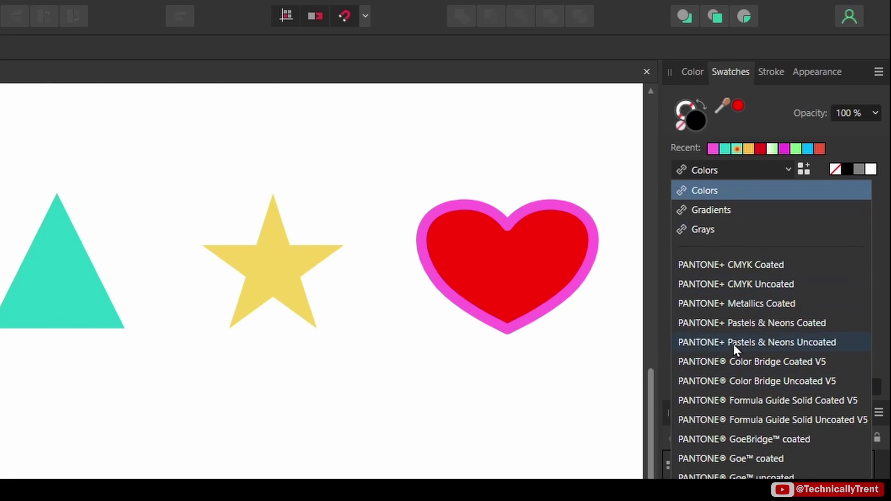
left_click(732, 323)
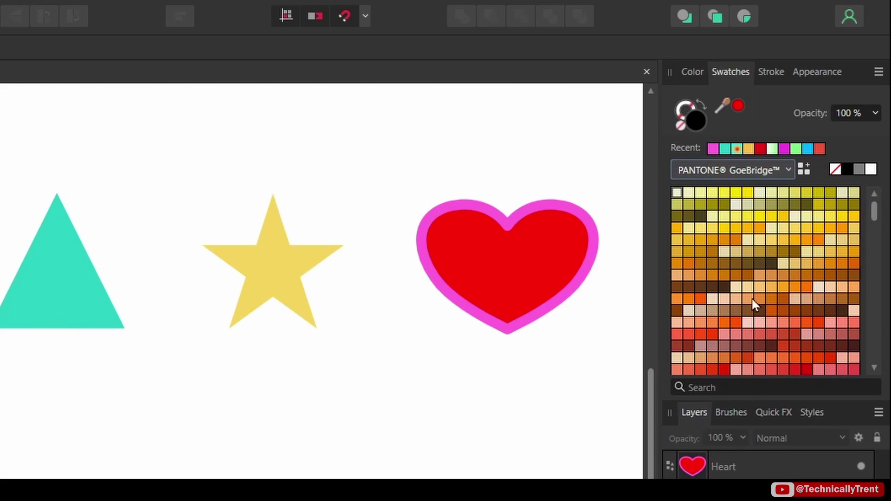
left_click(712, 171)
left_click(732, 190)
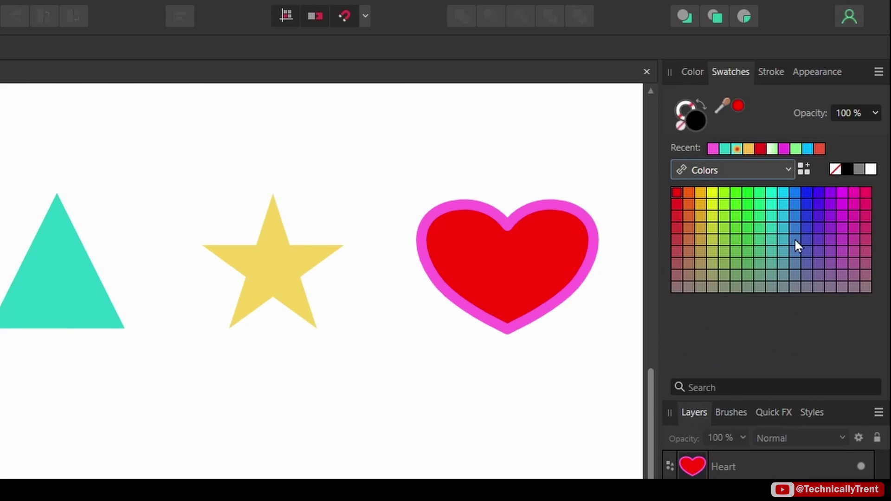
left_click(735, 176)
left_click(723, 228)
left_click(726, 174)
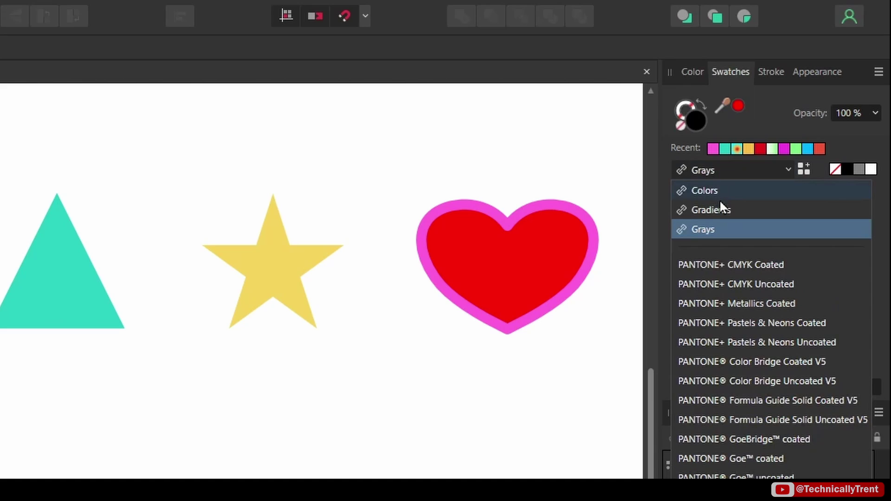
left_click(722, 209)
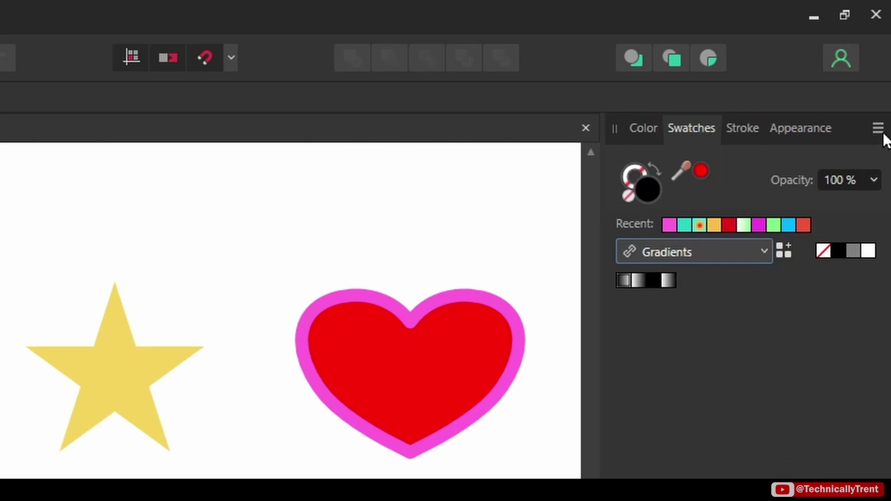
Open the Swatches panel menu to view palette commands such as Create Palette from Document
left_click(877, 130)
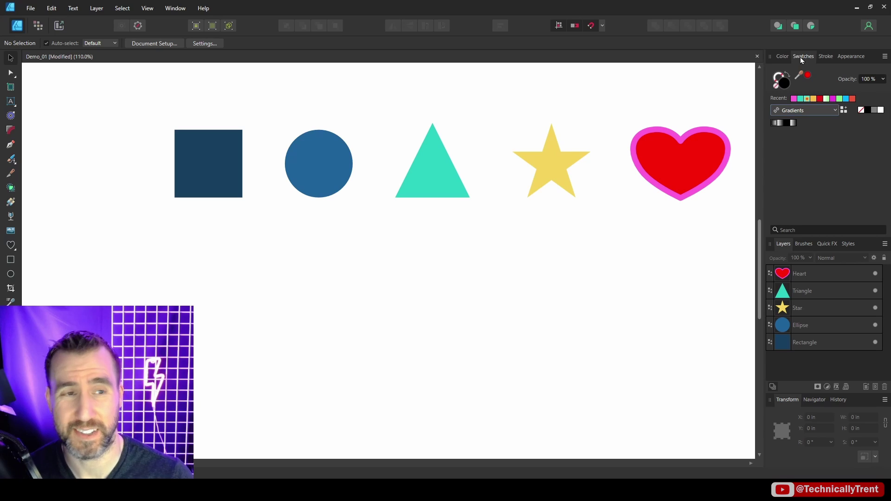
left_click(885, 57)
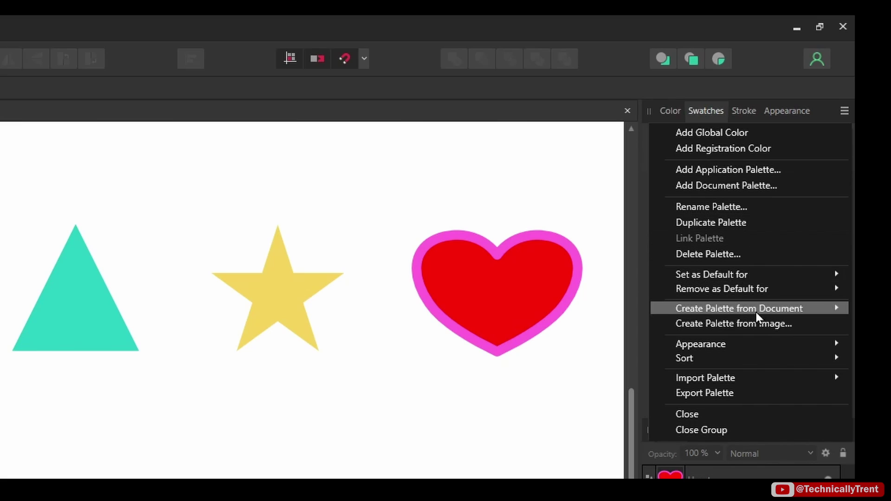
Create a Demo_01 document palette from the shapes' colours and confirm it in the palette list
mouse_move(755, 316)
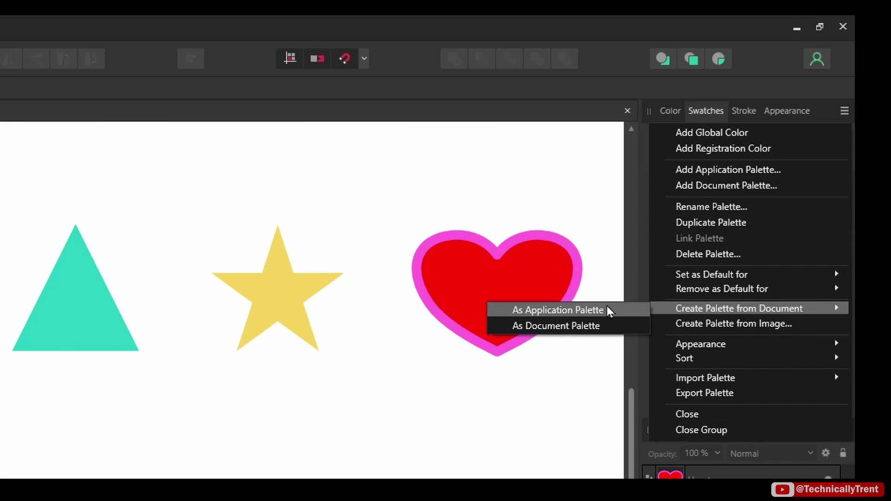
left_click(576, 328)
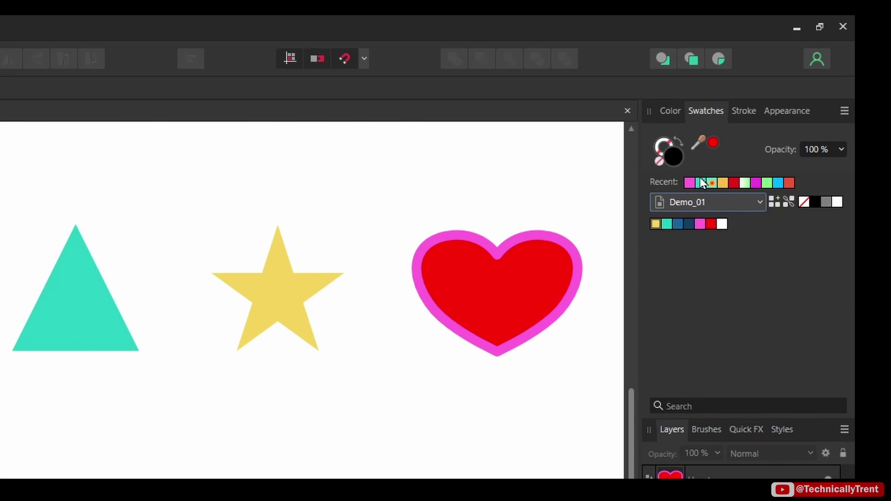
left_click(717, 204)
left_click(720, 207)
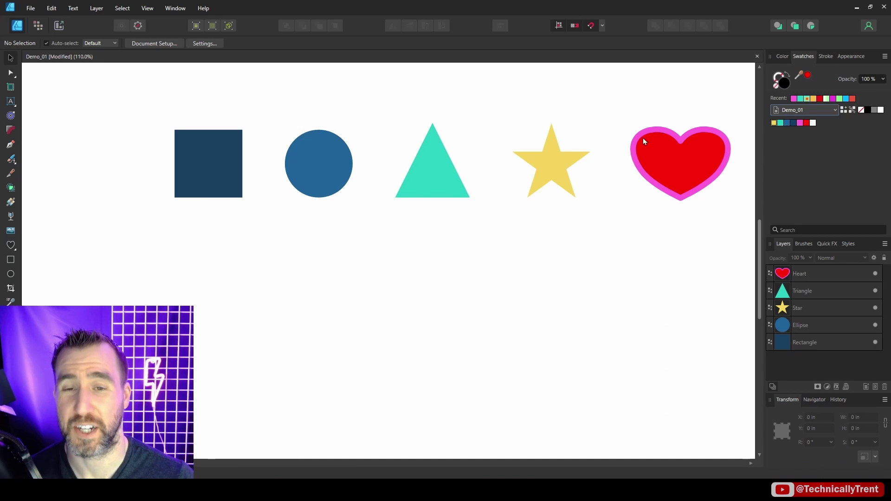
Select the star, triangle, circle and heart to compare their colours, then reopen the palette menu
left_click(565, 162)
left_click(433, 167)
left_click(318, 168)
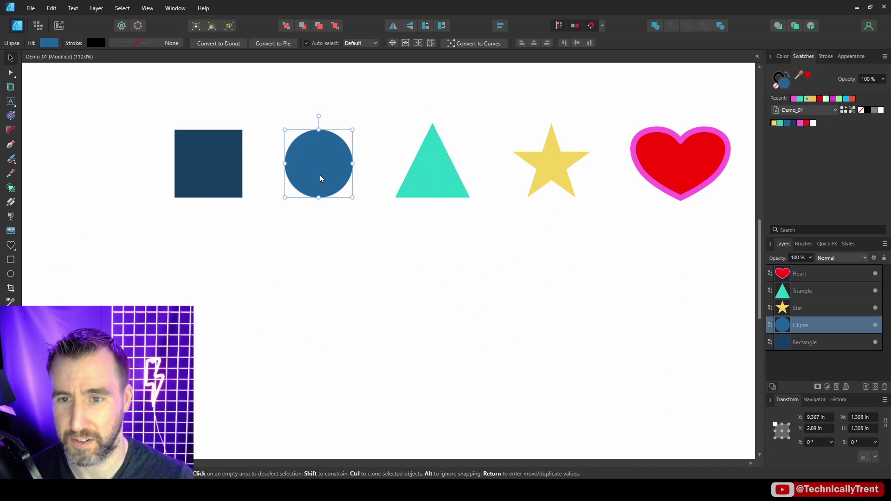
left_click(374, 179)
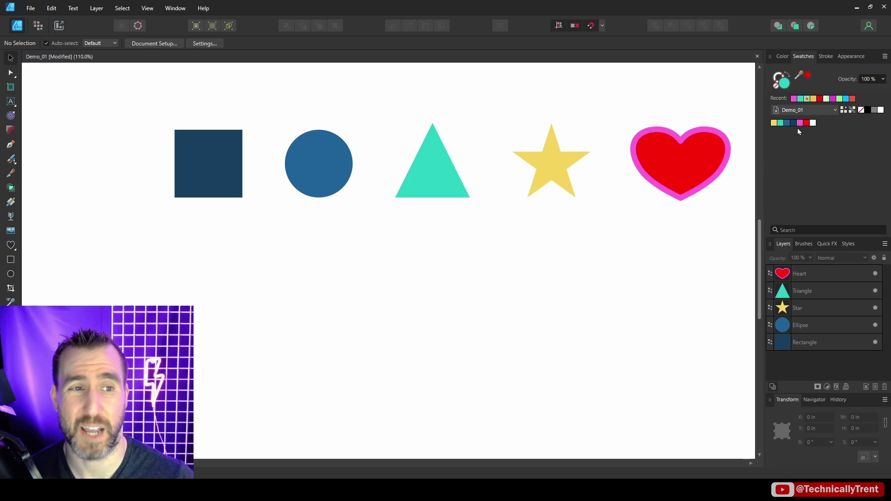
left_click(690, 149)
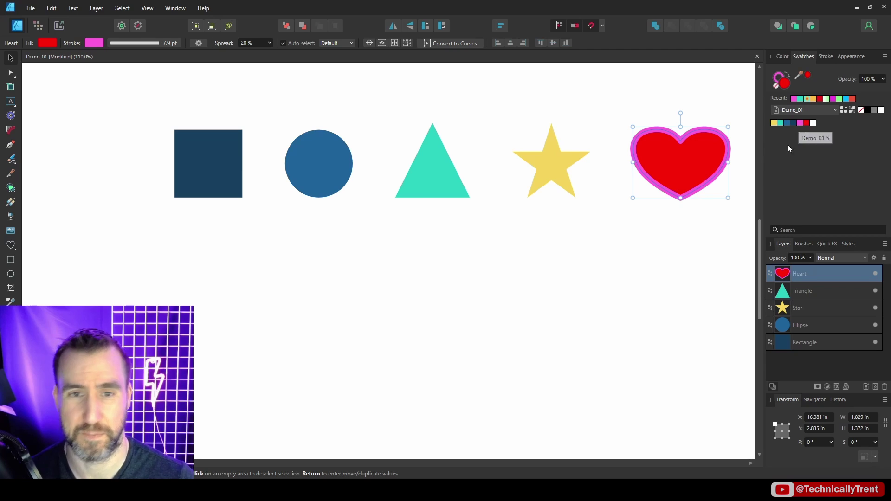
key("ctrl+d")
left_click(885, 60)
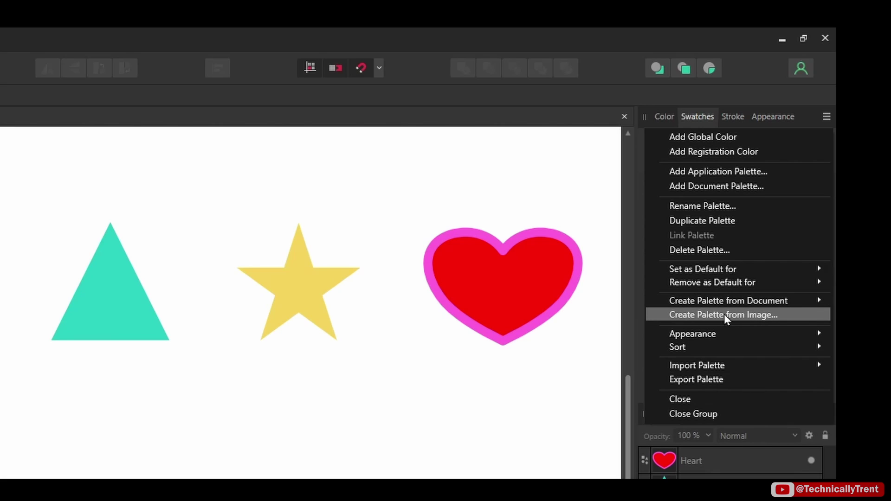
Load sample_image.jpg into Create Palette From Image and preview it at 14 colours
left_click(729, 314)
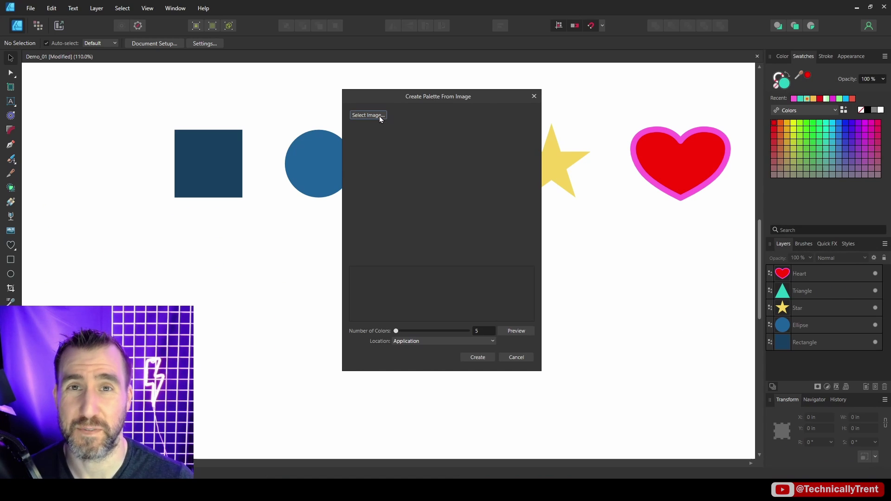
left_click(380, 116)
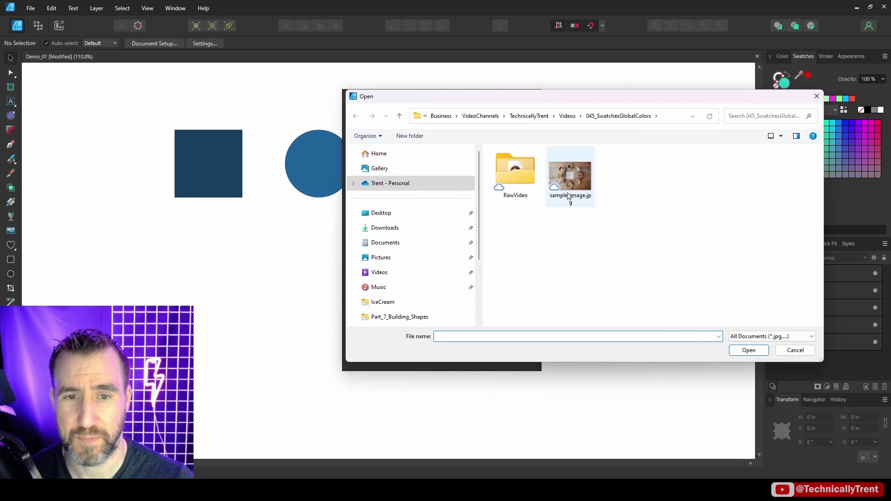
left_click(579, 180)
left_click(749, 350)
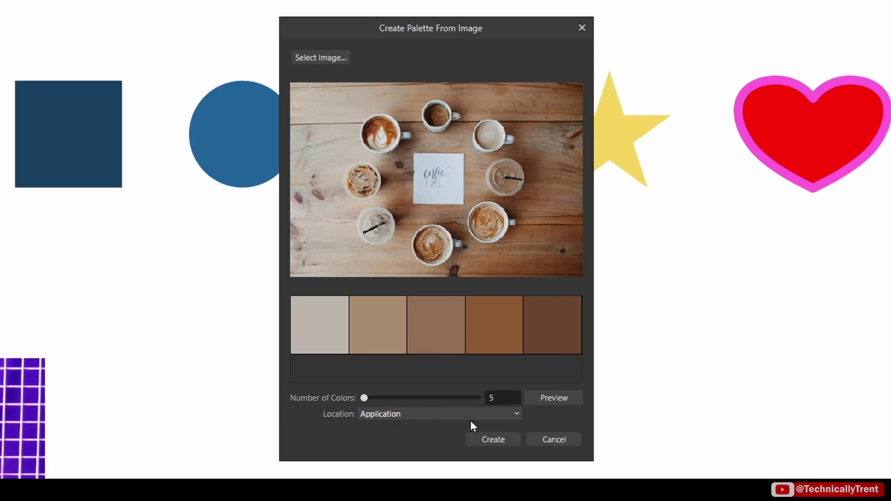
left_click_drag(366, 398, 369, 397)
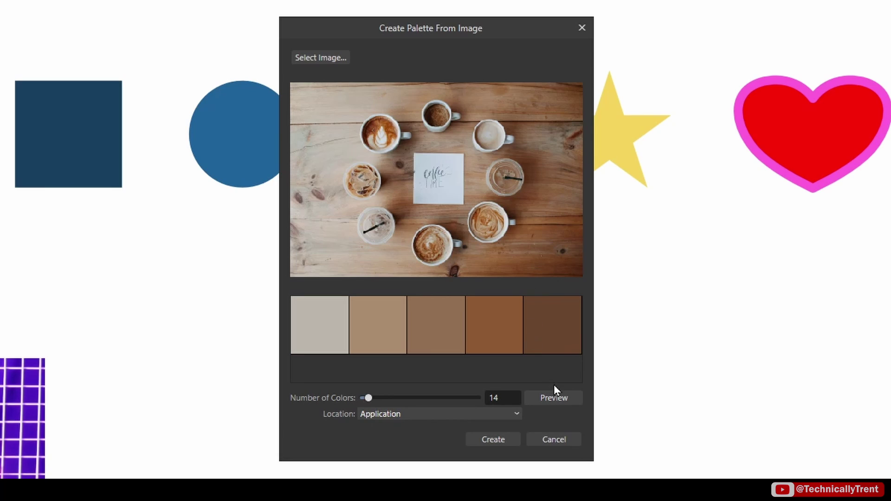
left_click(556, 400)
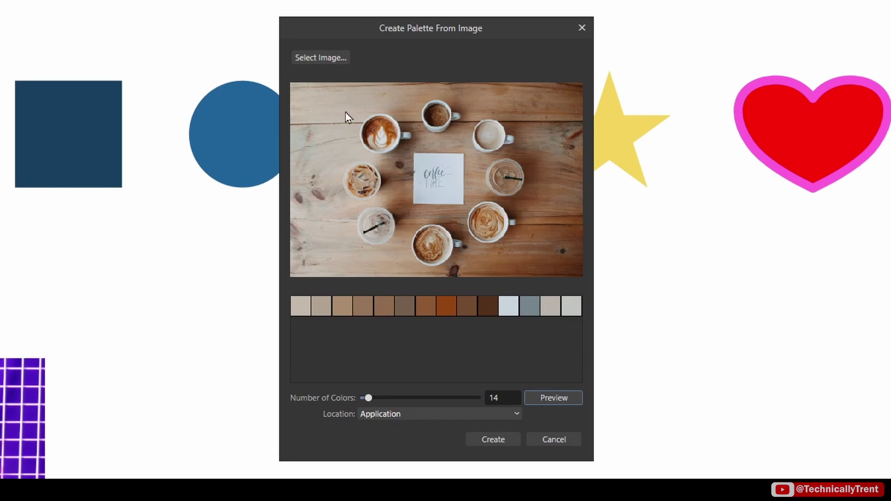
Create a 4-colour palette from the photo stored at Application location
double_click(500, 398)
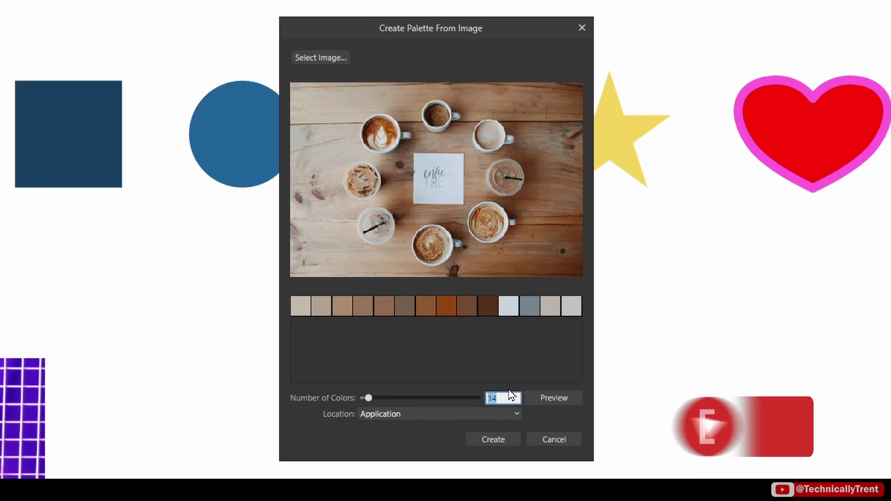
type("4")
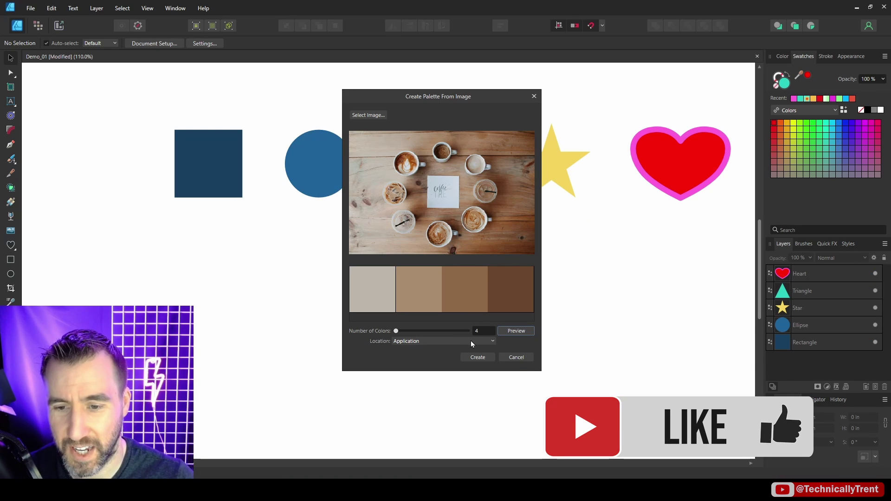
left_click(483, 414)
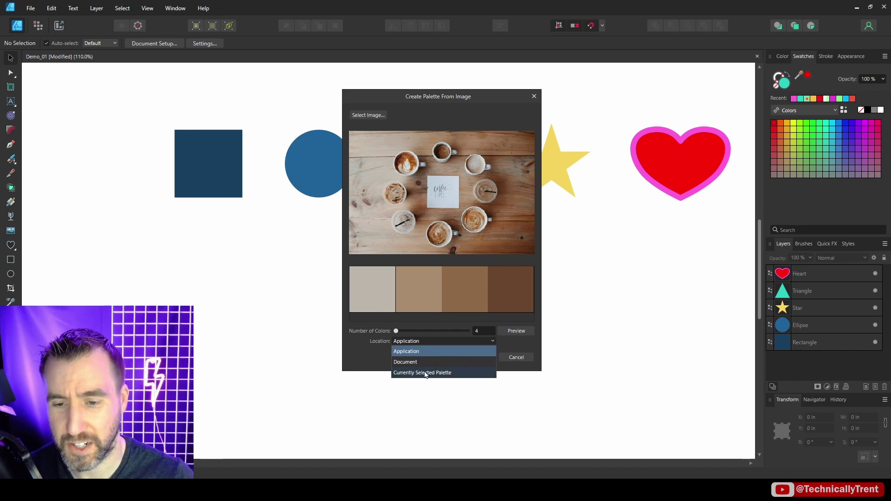
left_click(407, 352)
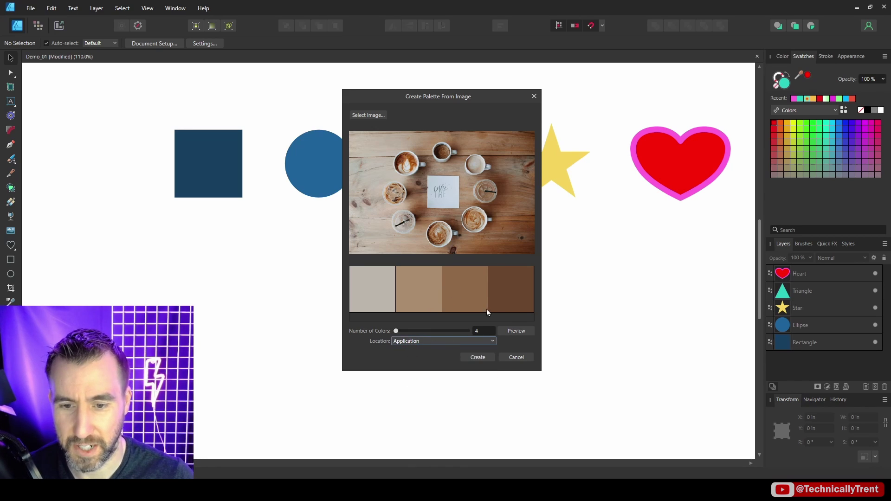
left_click(479, 358)
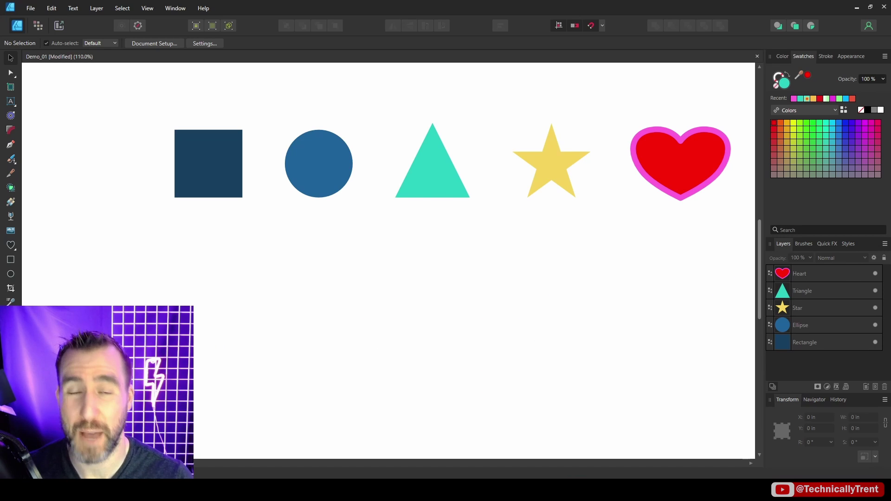
Add a document palette named My Palette and add the teal fill to it
left_click(885, 56)
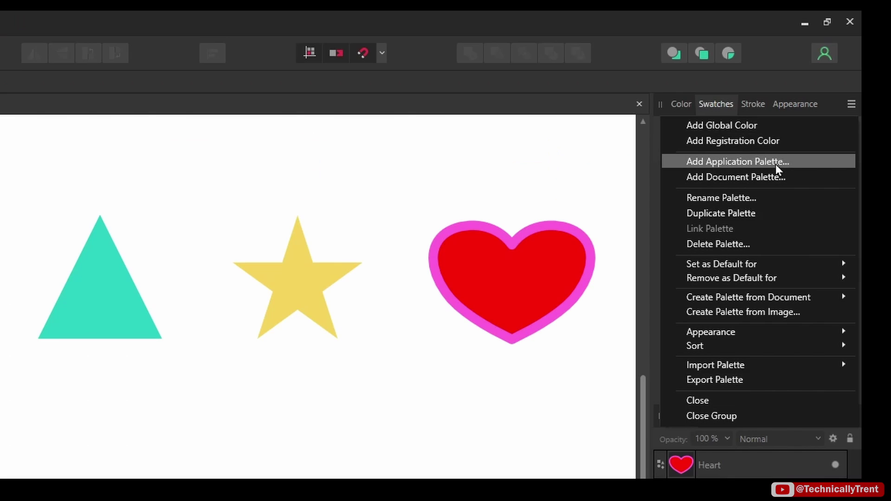
left_click(796, 177)
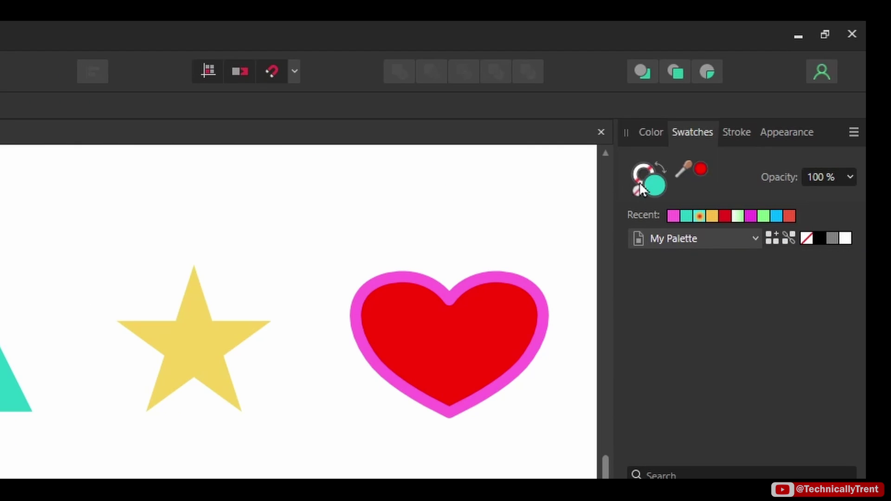
left_click(772, 238)
Change the fill to dark red (#980404) in the Color Chooser and add it to My Palette
double_click(655, 185)
left_click_drag(673, 71, 719, 71)
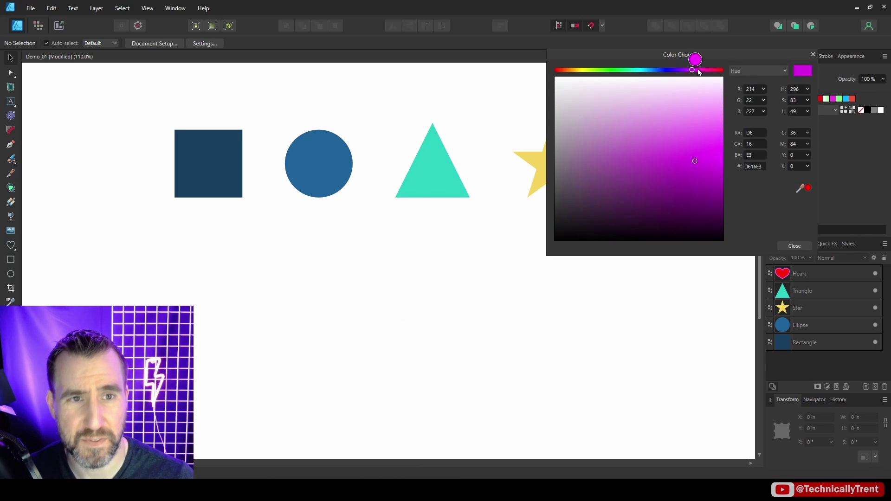
left_click_drag(701, 143, 716, 191)
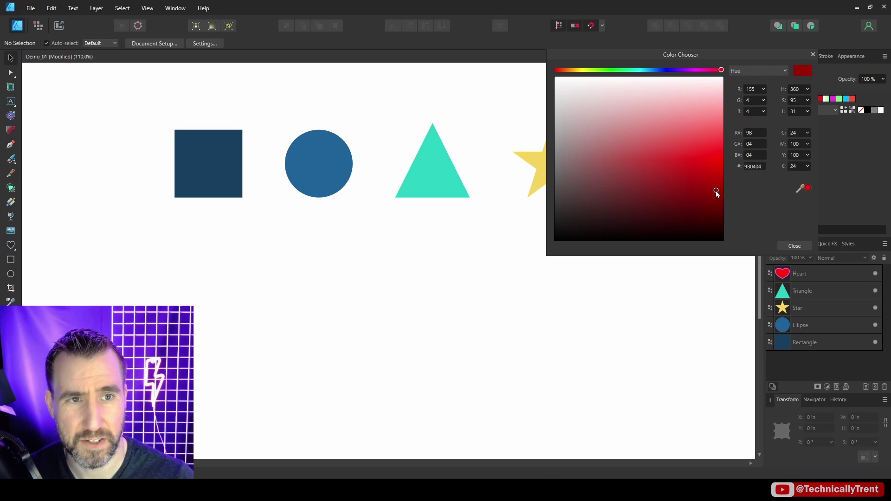
left_click(795, 246)
left_click(845, 111)
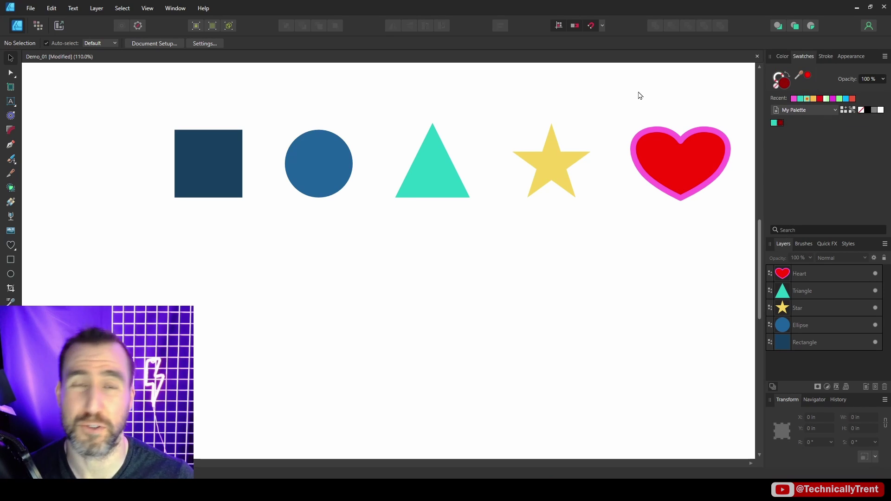
Save the yellow star's fill to My Palette using Add to Swatches > From Fill
left_click(558, 161)
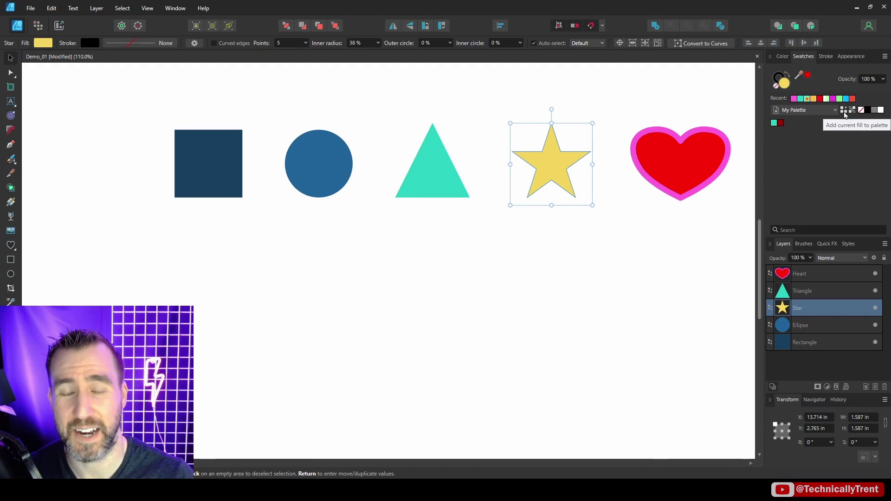
right_click(552, 160)
mouse_move(616, 399)
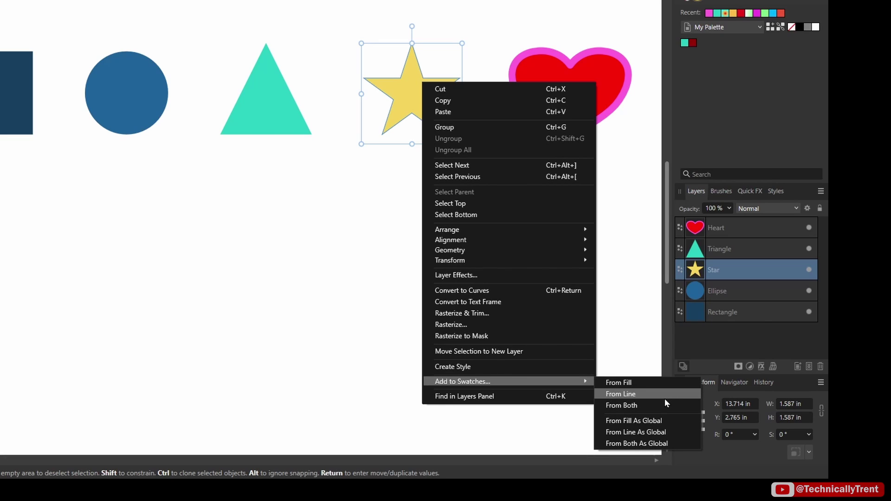
left_click(637, 382)
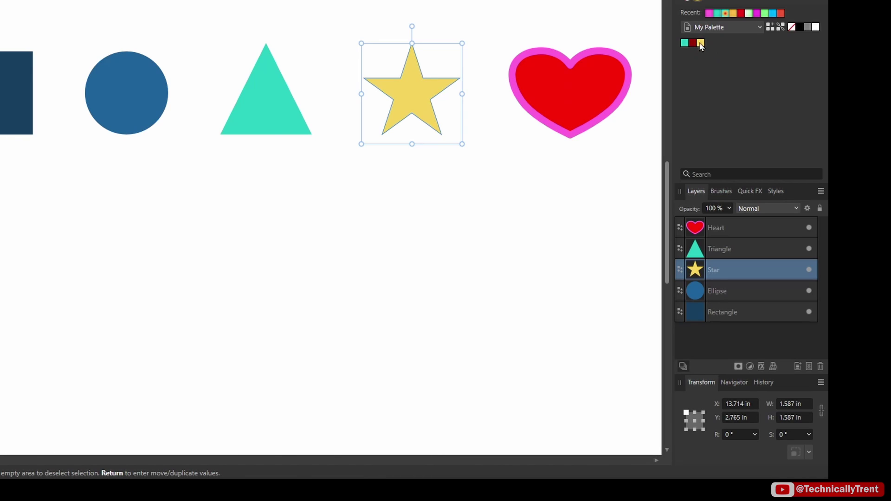
Add the heart's red fill and pink outline to My Palette with Add to Swatches > From Both
left_click(585, 83)
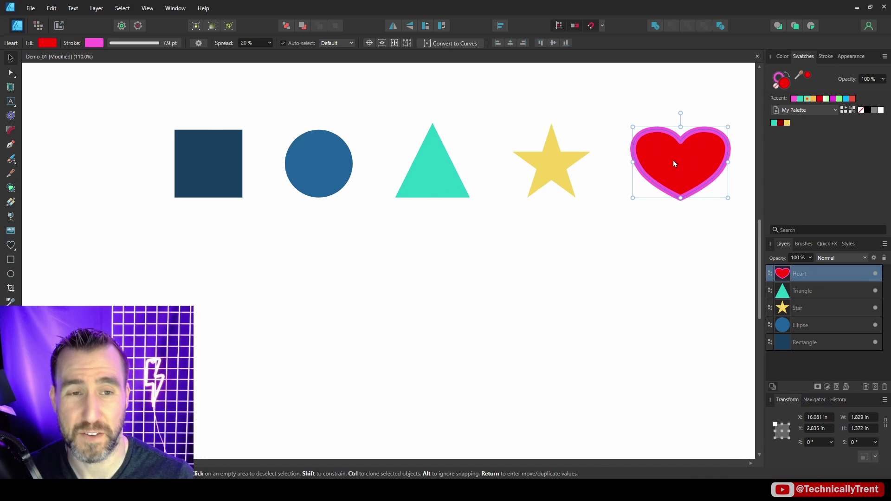
right_click(663, 153)
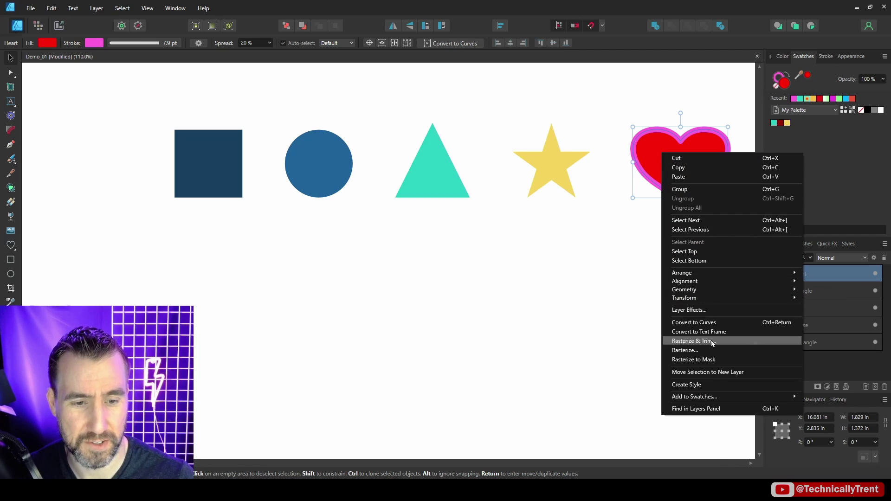
mouse_move(712, 396)
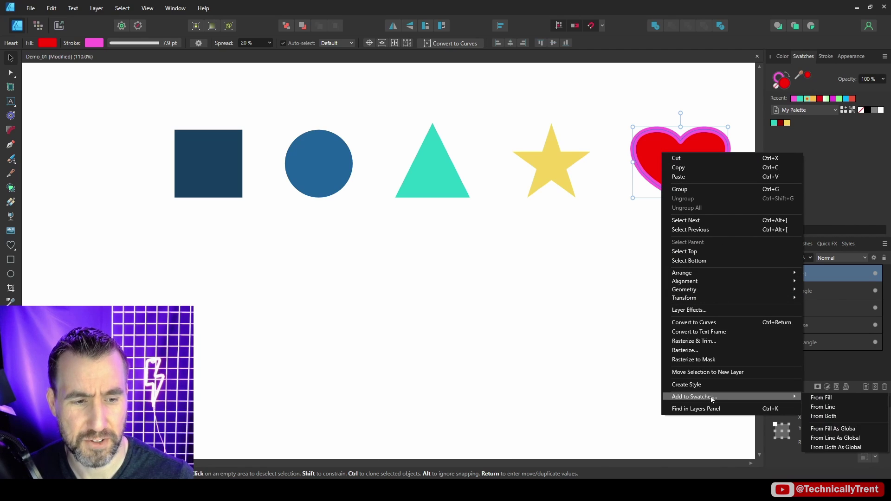
left_click(829, 417)
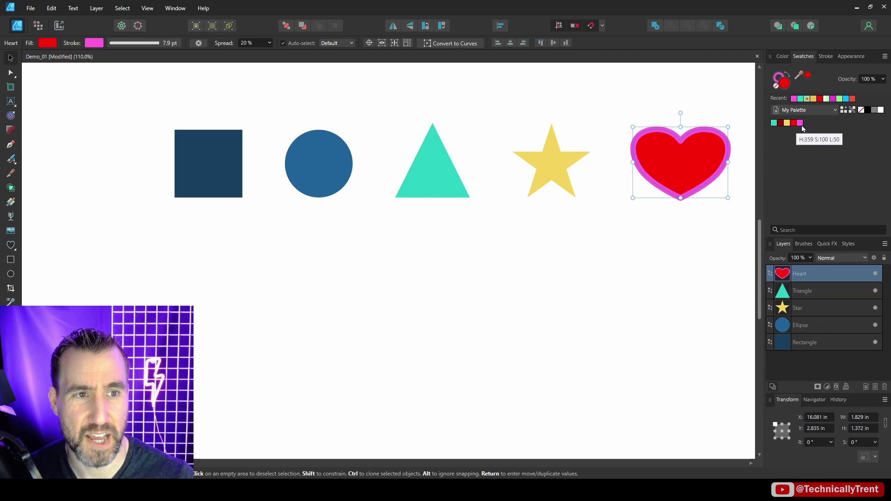
Add the heart's pink outline as a global colour with From Line As Global
right_click(646, 156)
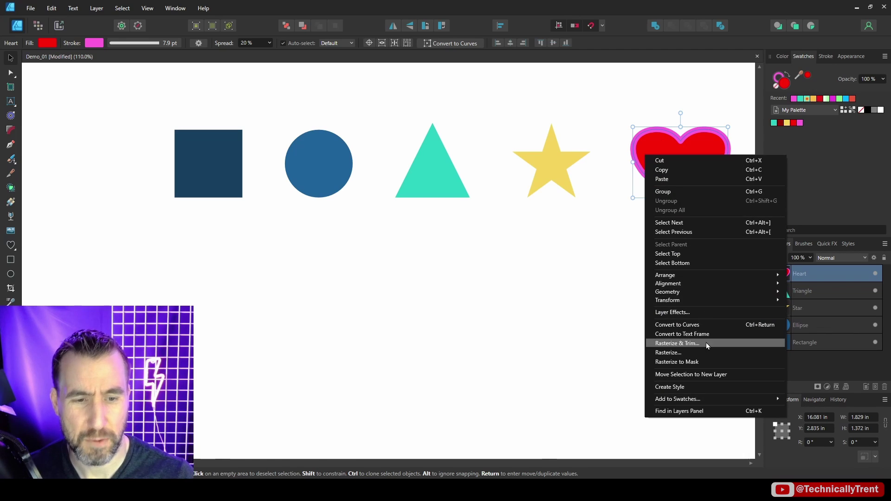
mouse_move(703, 400)
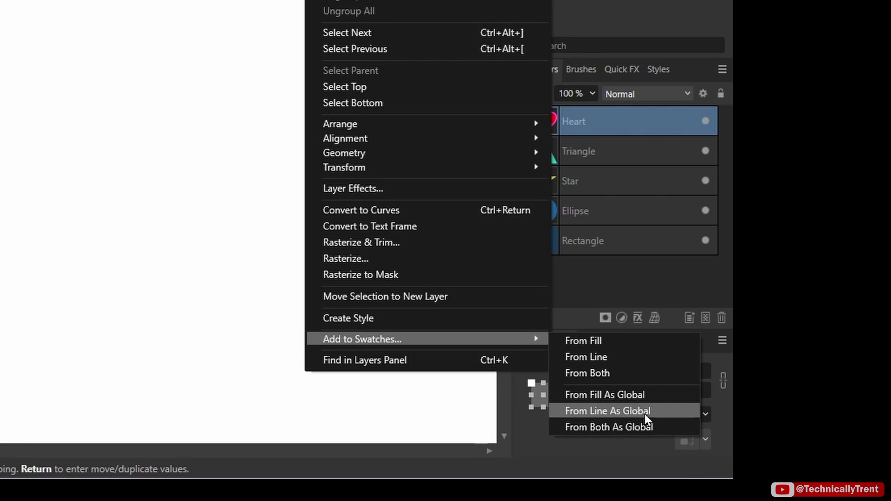
left_click(643, 410)
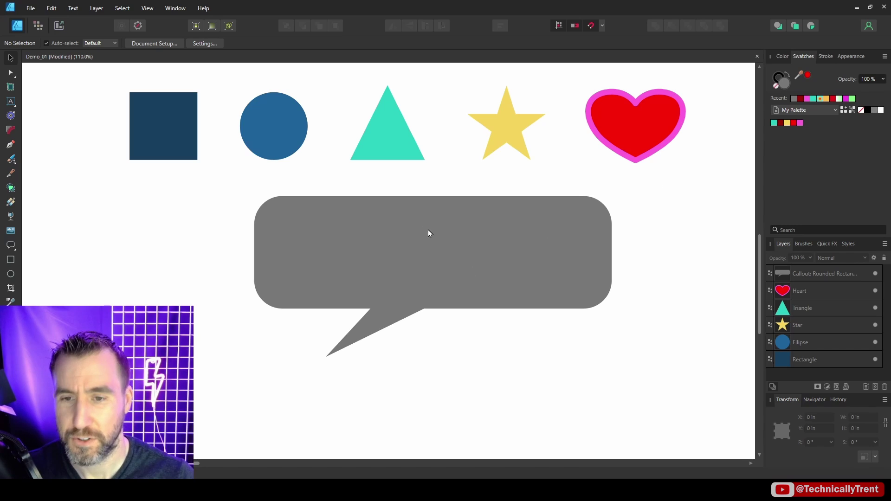
Fill the speech-bubble callout with the yellow swatch from My Palette
left_click(459, 235)
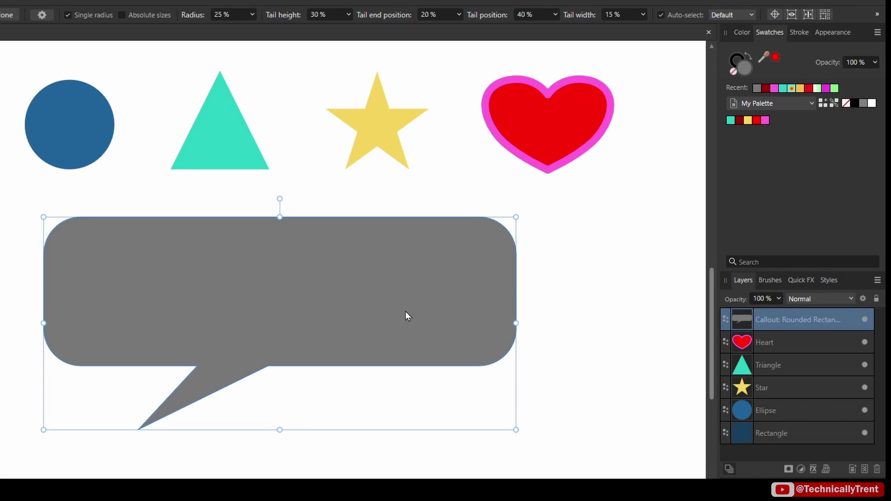
left_click(731, 121)
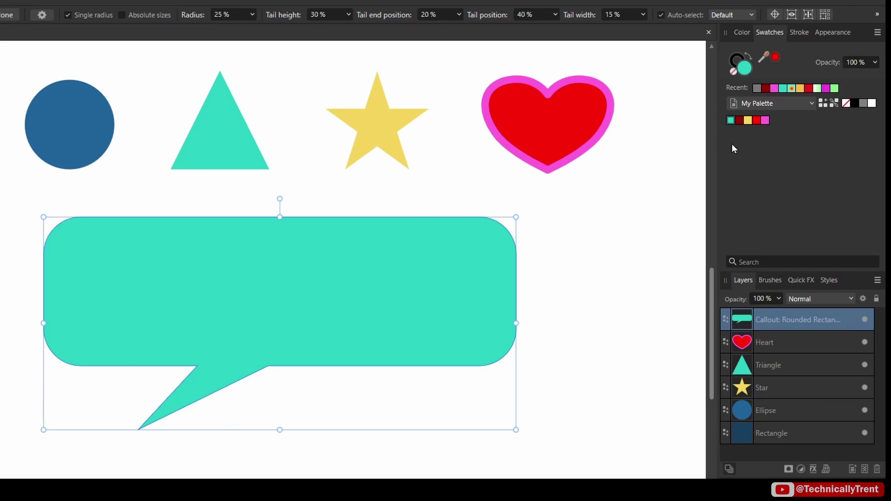
left_click(748, 120)
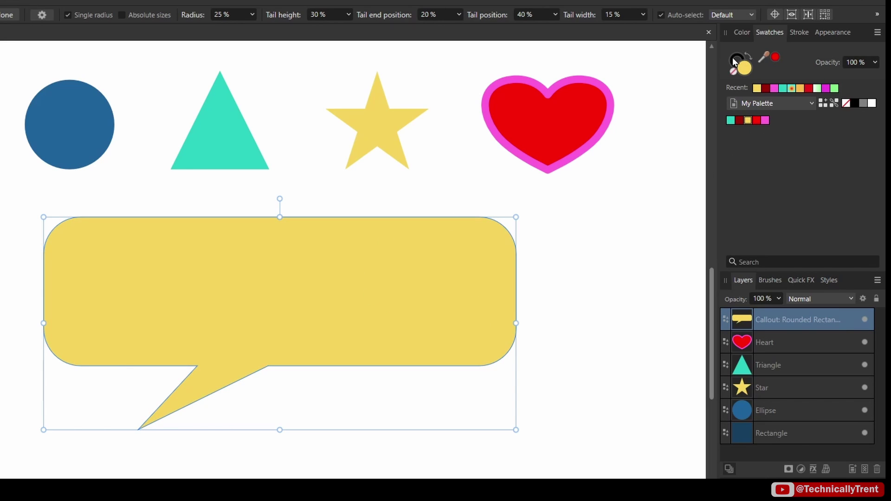
Give the callout a 5.9 pt outline coloured teal from My Palette, then try the red swatch
left_click(798, 31)
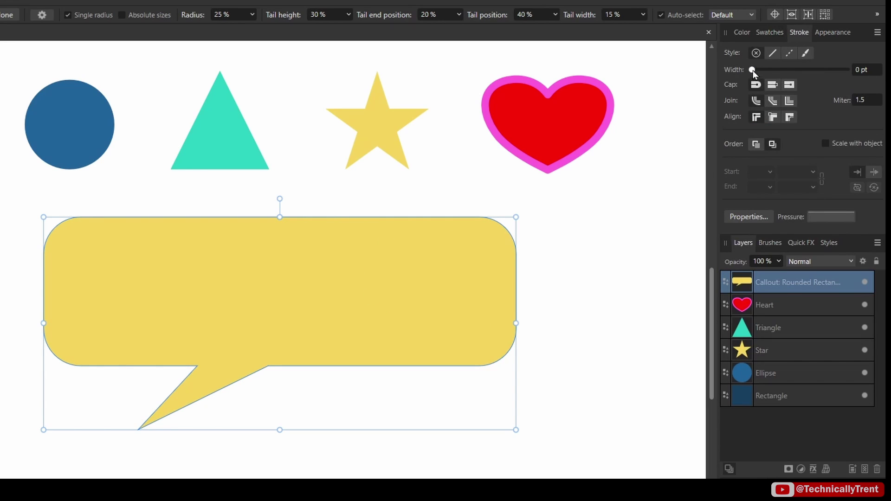
left_click_drag(752, 70, 784, 70)
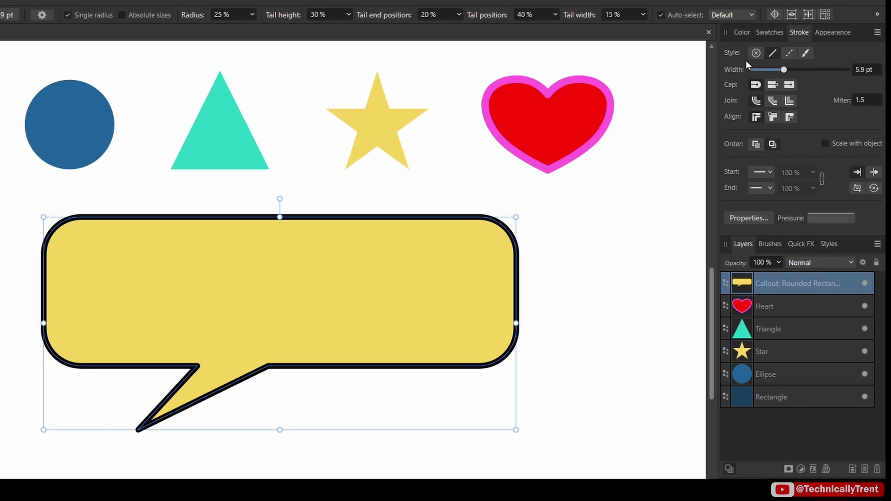
left_click(762, 34)
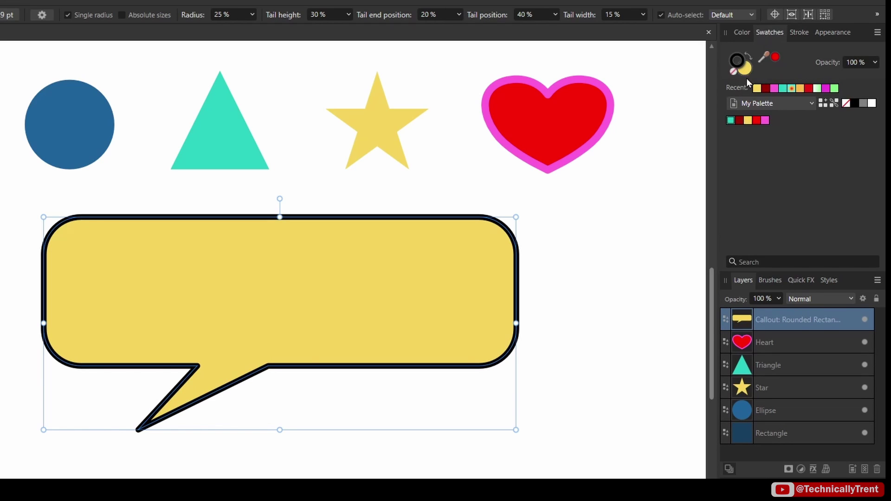
left_click(731, 120)
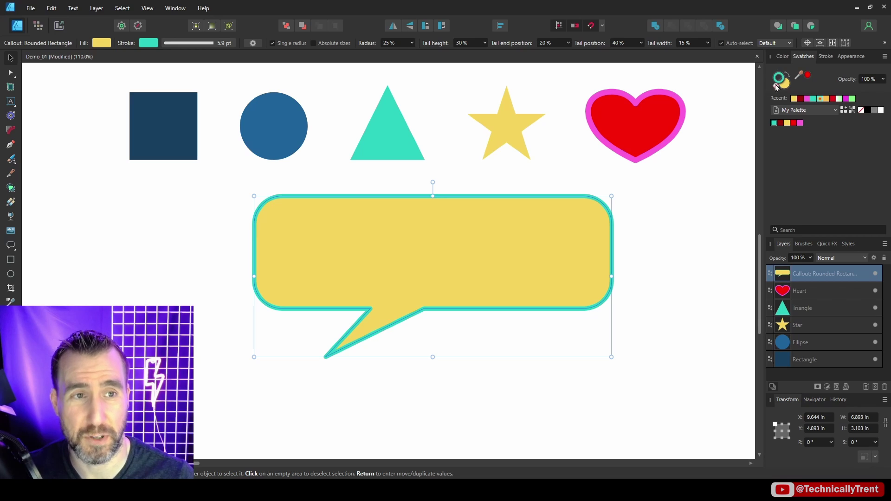
left_click(794, 123)
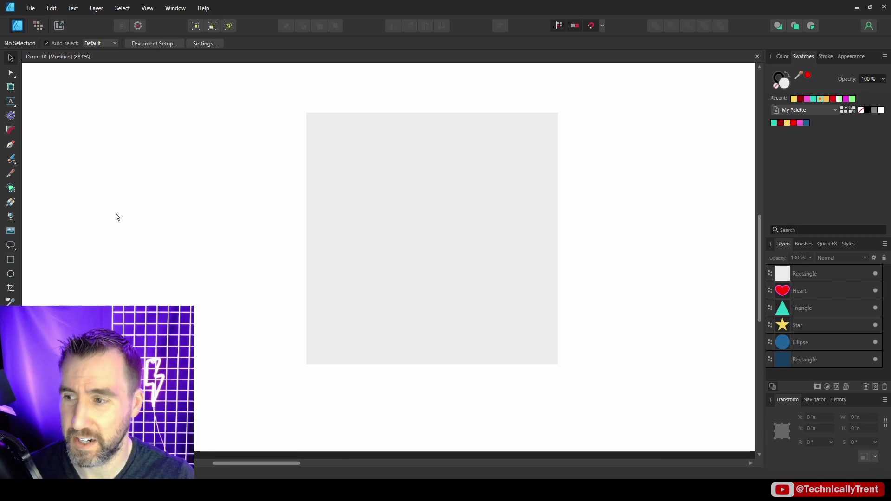
Make the square's gradient run from the red swatch to the yellow swatch
left_click(354, 218)
key("g")
left_click(355, 155)
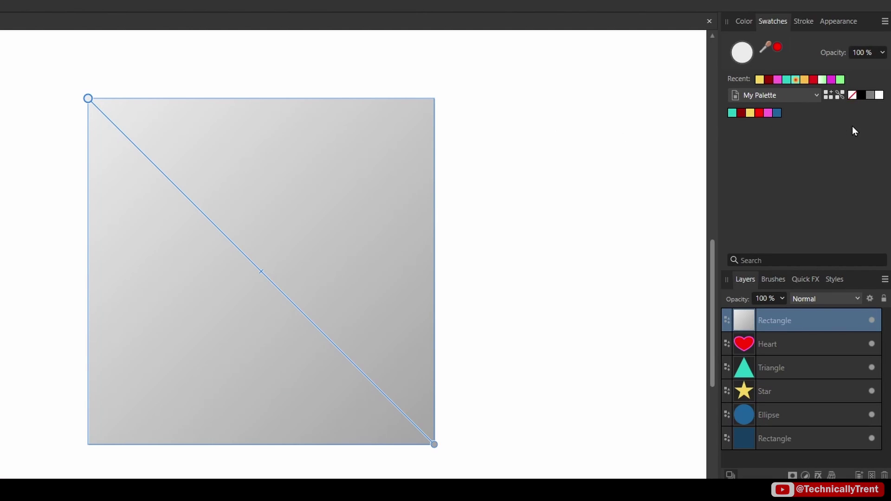
left_click(760, 113)
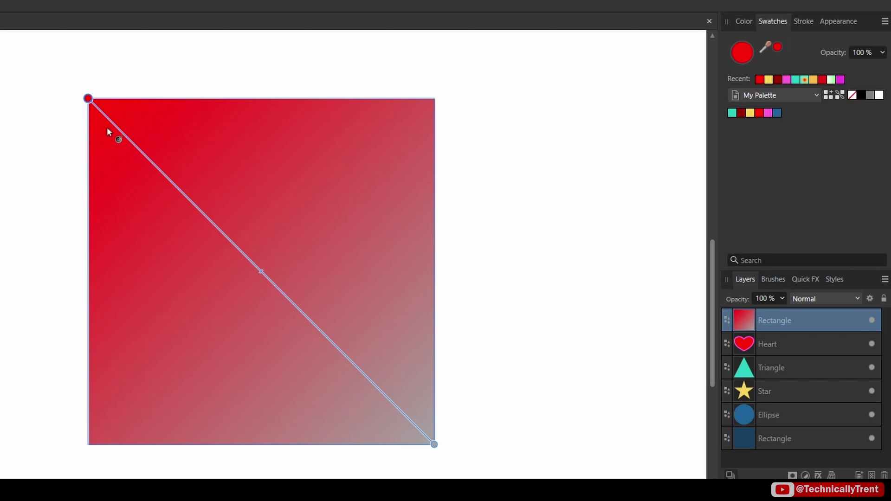
left_click(434, 446)
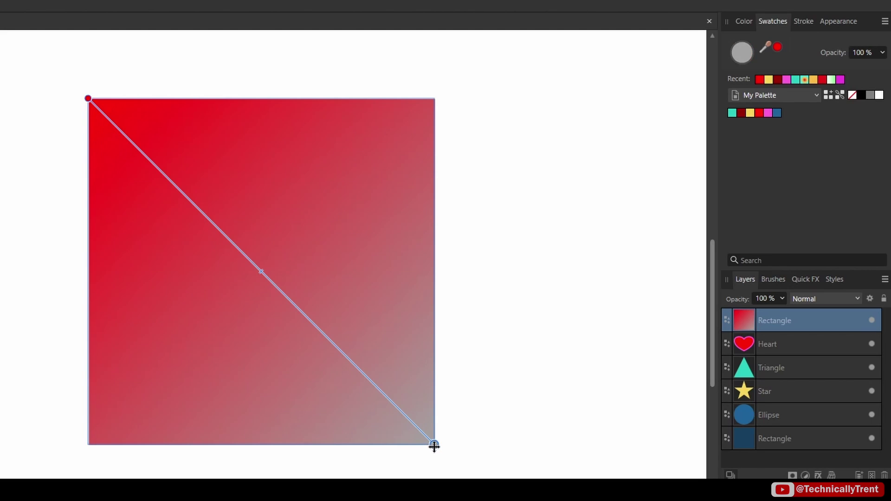
left_click(750, 113)
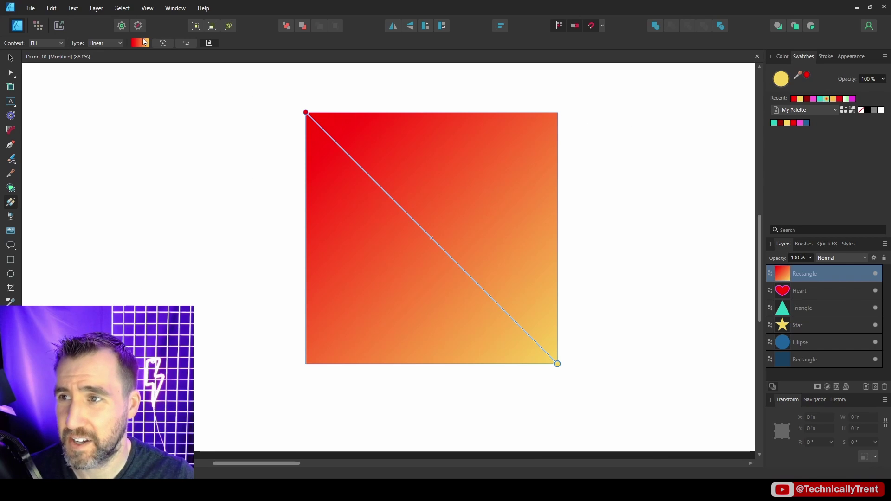
In the fill's gradient editor, set the start stop to blue from the palette swatches
left_click(143, 43)
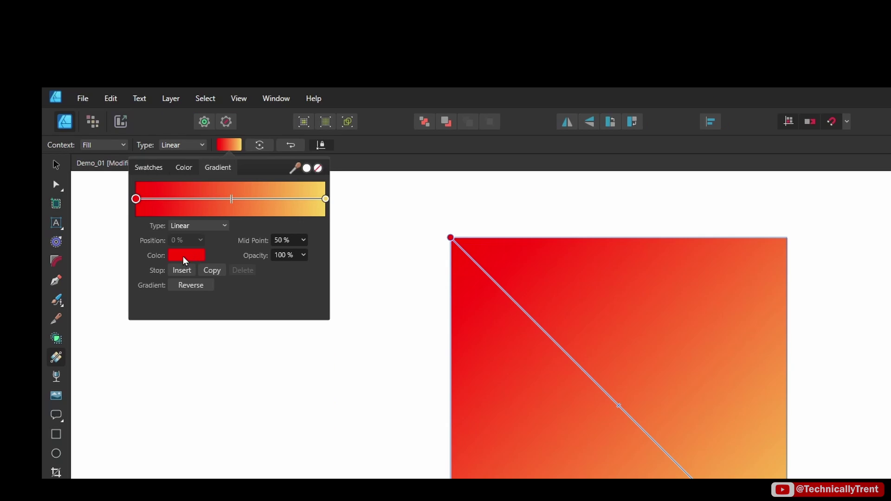
left_click(196, 259)
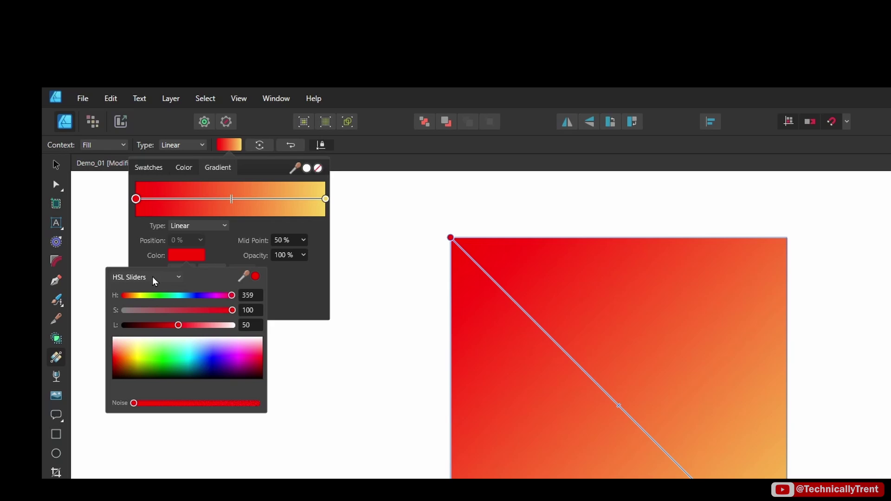
left_click(155, 280)
left_click(146, 449)
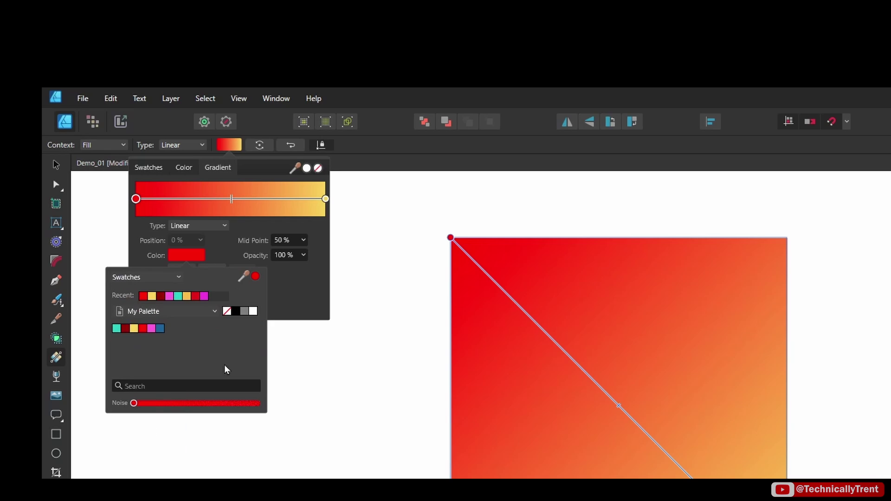
left_click(160, 331)
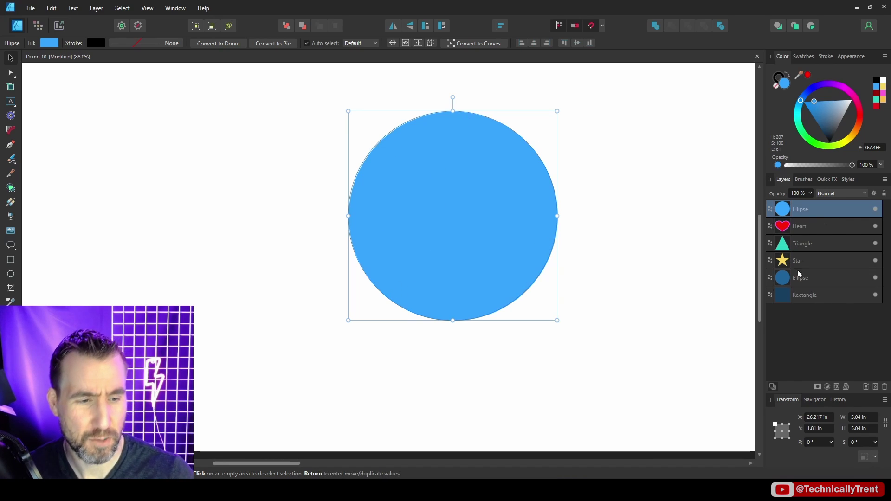
Enable an Outer Shadow on the blue circle and set its colour to magenta from Swatches
left_click(837, 387)
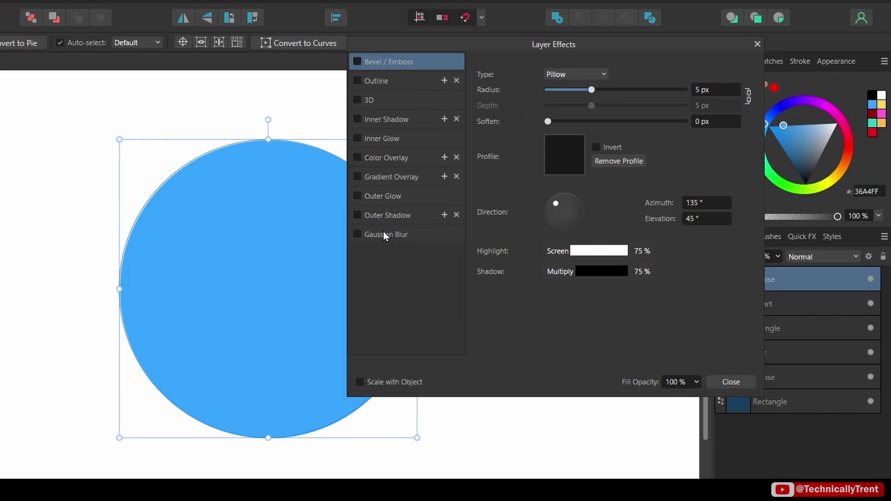
left_click(376, 215)
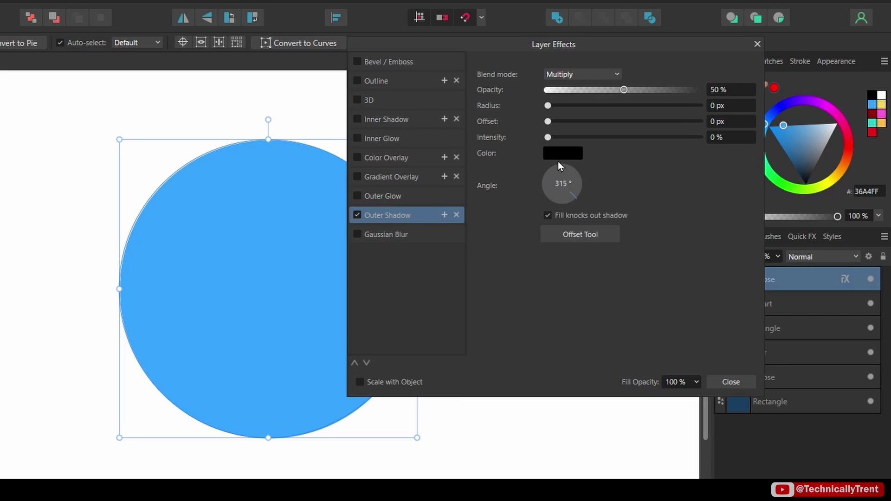
left_click(566, 152)
left_click(521, 177)
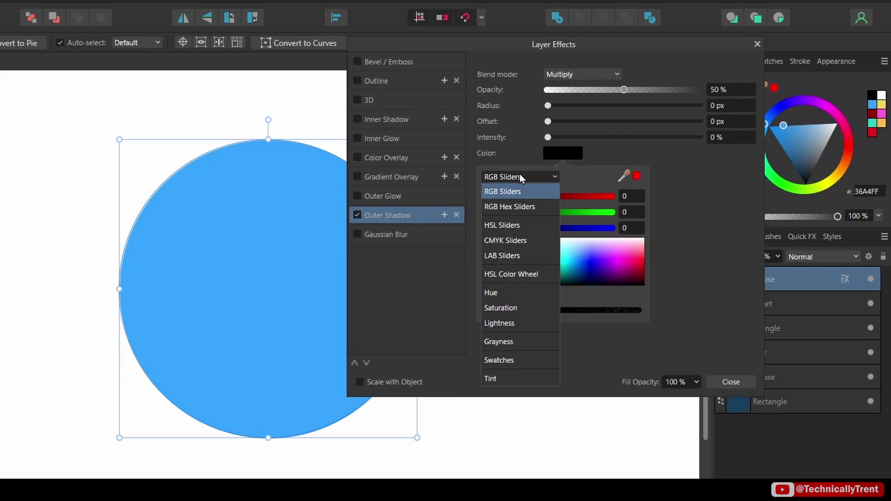
left_click(507, 360)
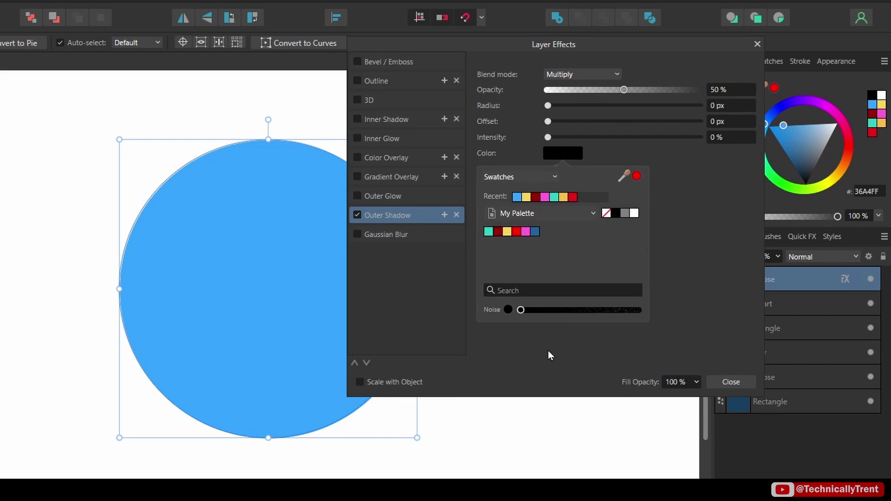
left_click(526, 232)
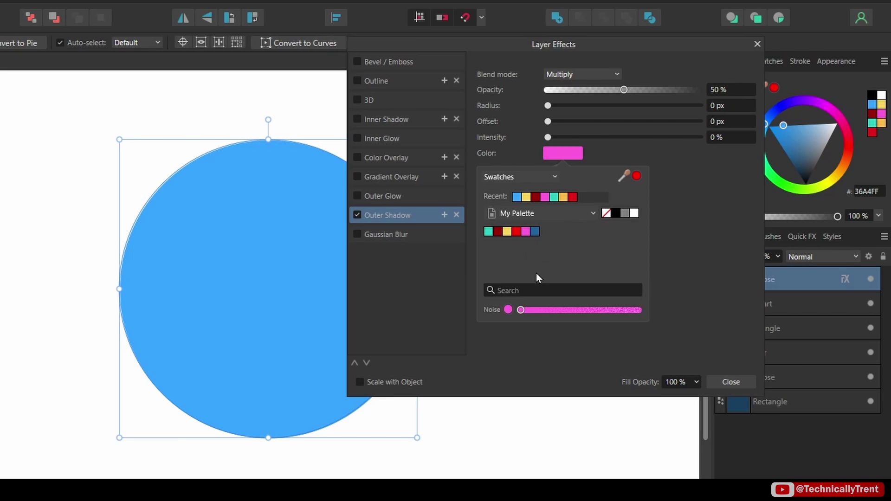
Set the shadow's radius to 38.3 px, offset to 35.2 px and intensity to 58%
left_click_drag(548, 105, 661, 105)
left_click_drag(548, 121, 657, 121)
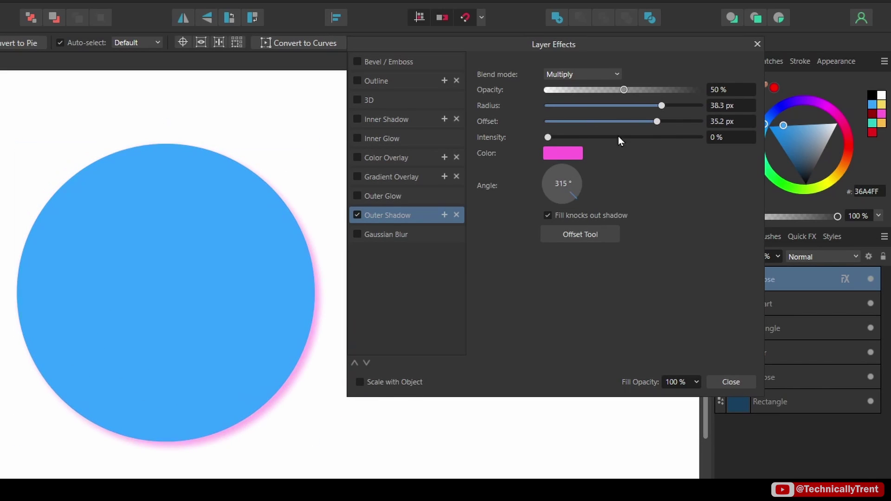
left_click_drag(547, 137, 635, 137)
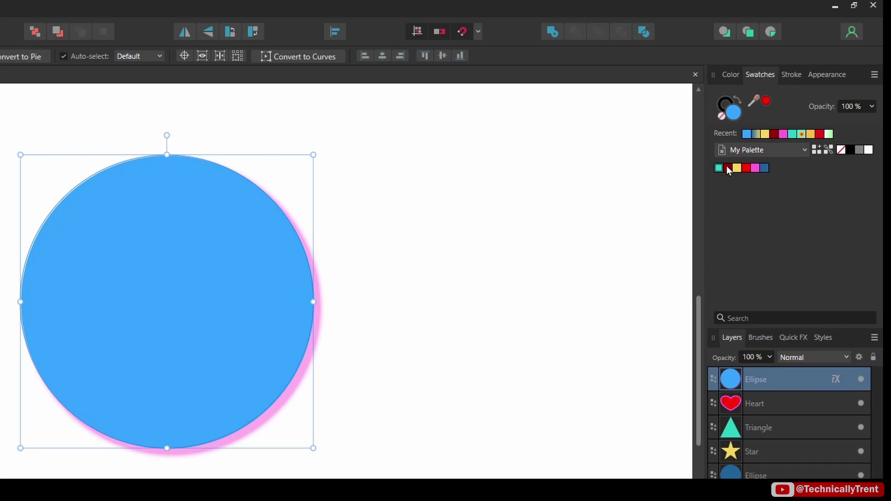
Delete the dark red swatch from My Palette and confirm the deletion
right_click(781, 123)
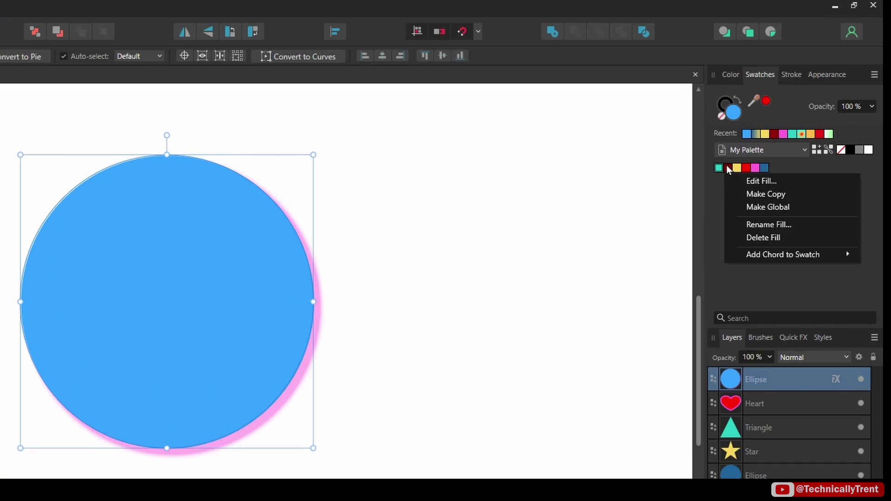
left_click(777, 238)
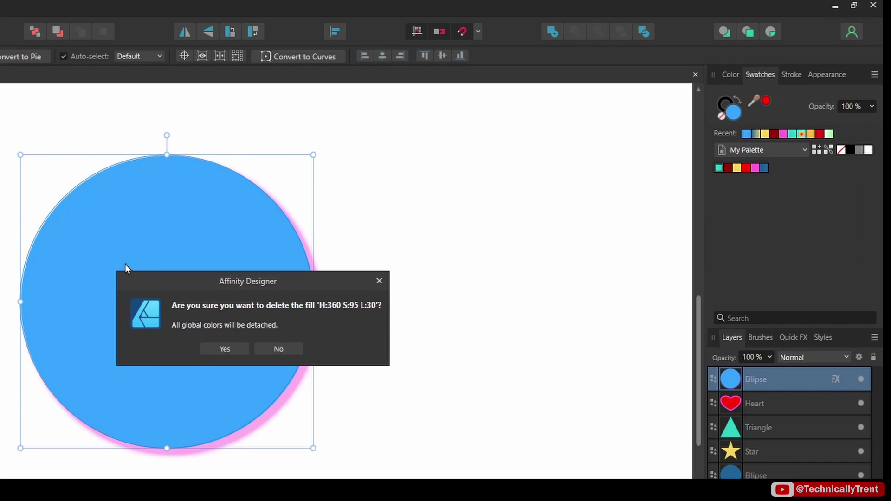
left_click(236, 350)
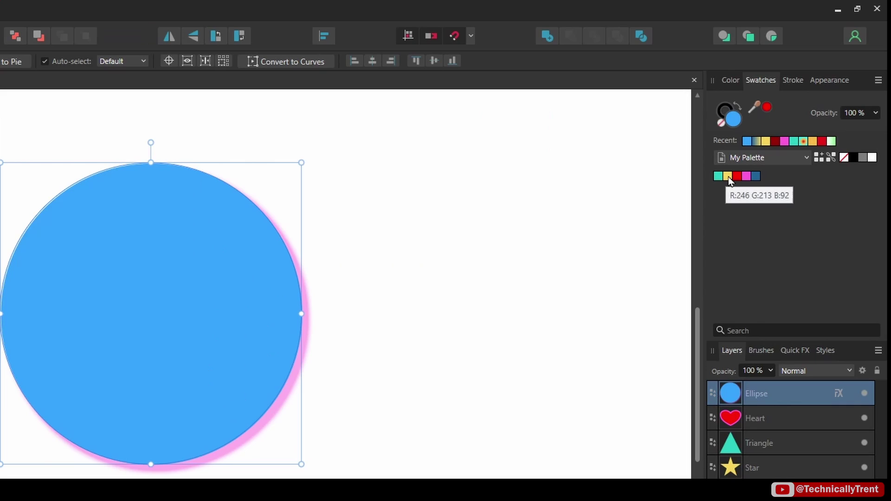
right_click(728, 177)
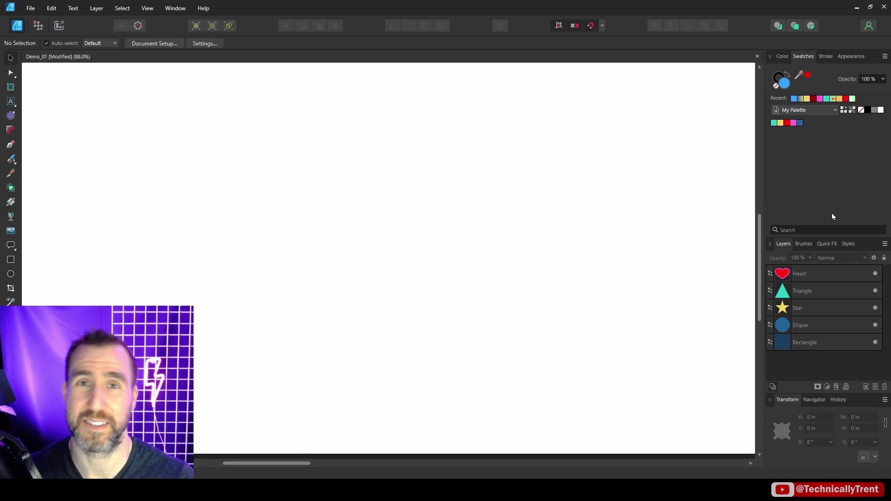
Draw a gradient-filled rectangle and save the pink-purple and orange-blue radial gradients to My Palette
left_click(11, 259)
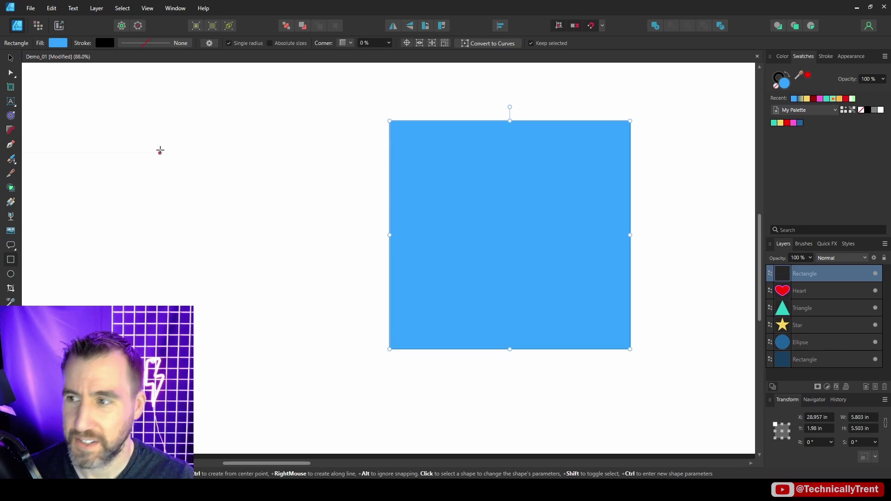
left_click(9, 201)
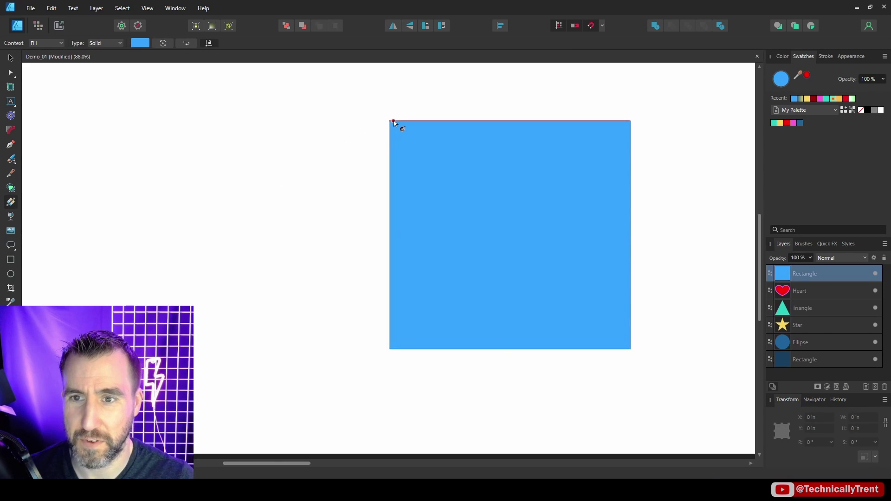
left_click_drag(390, 121, 630, 349)
left_click(783, 56)
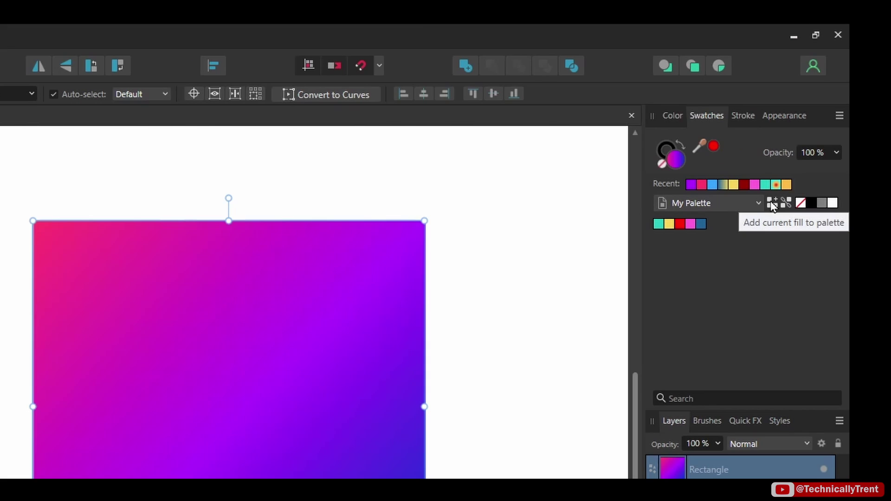
left_click(772, 203)
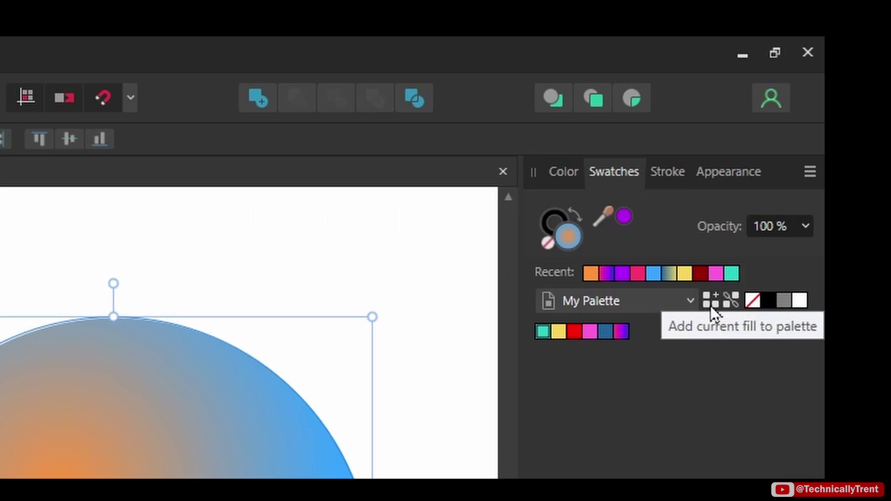
left_click(712, 301)
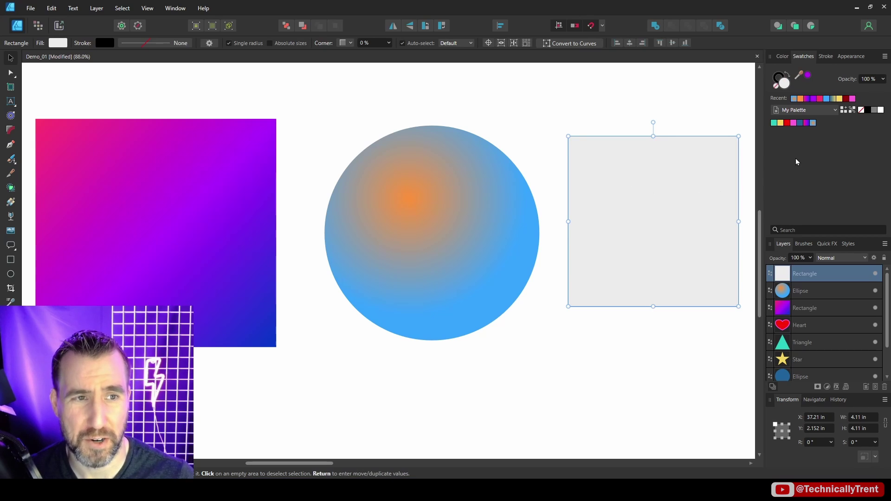
Fill the grey square with the orange-blue radial gradient swatch and reposition its orange centre
left_click(806, 123)
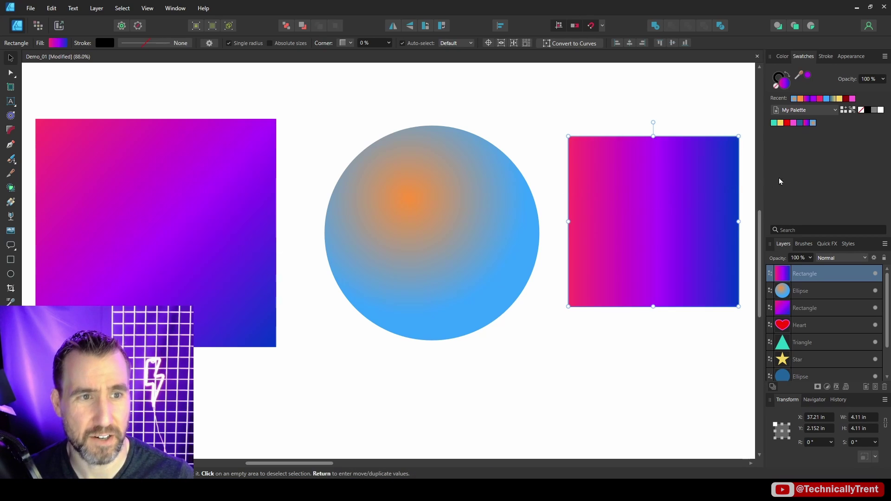
left_click(814, 123)
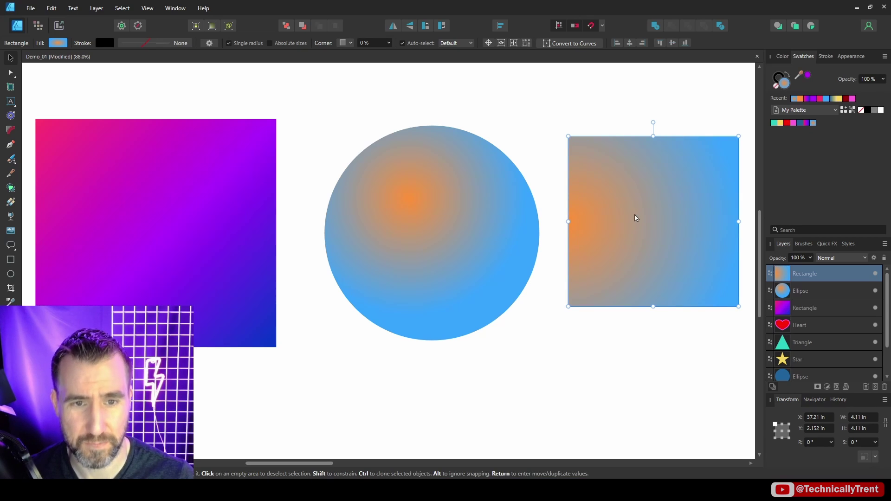
key("g")
left_click_drag(566, 220, 657, 222)
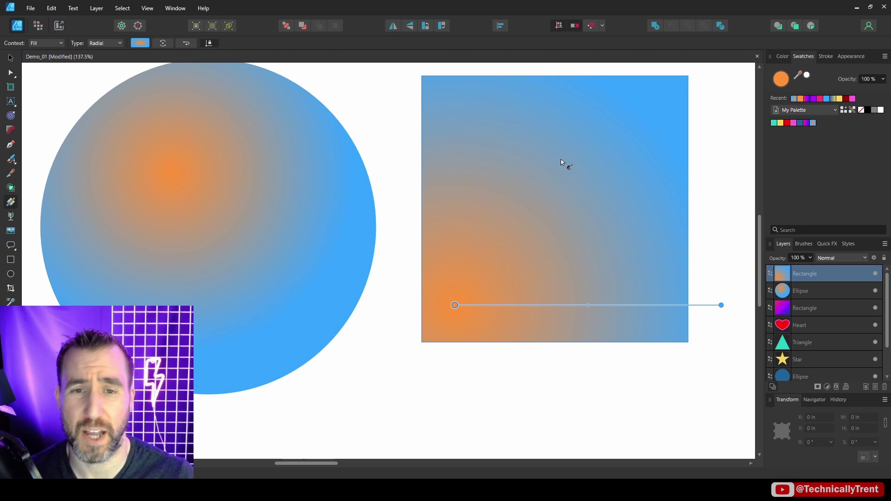
Change the rectangle's gradient type to Linear and drag its direction across the rectangle
left_click(108, 44)
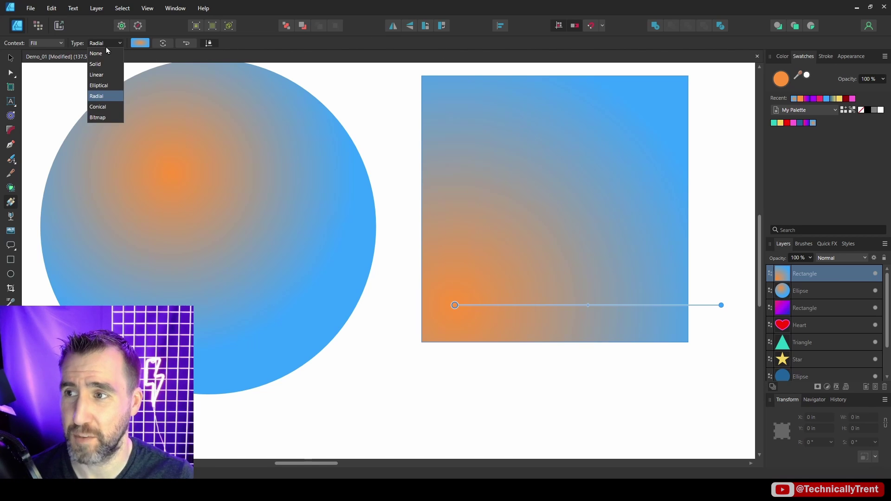
left_click(106, 75)
left_click_drag(437, 204, 665, 218)
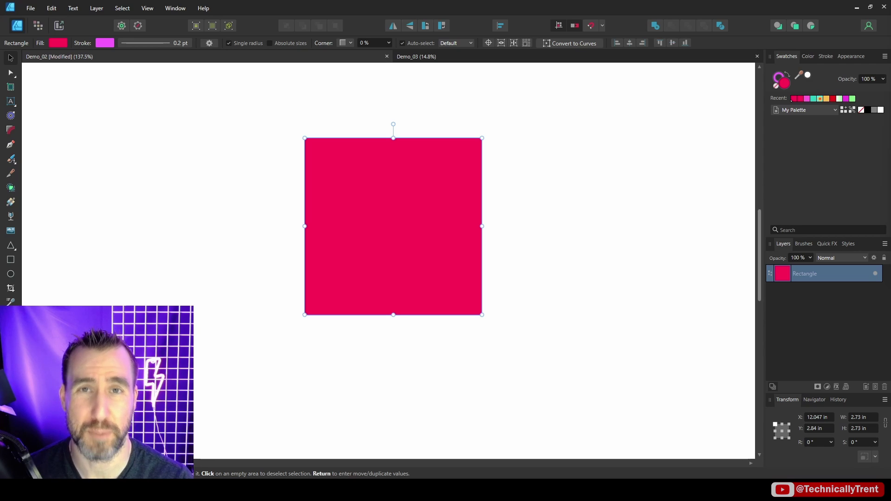
Save the square's pink as a global colour, then draw a triangle, circle and star beside it
left_click_drag(316, 234, 314, 223)
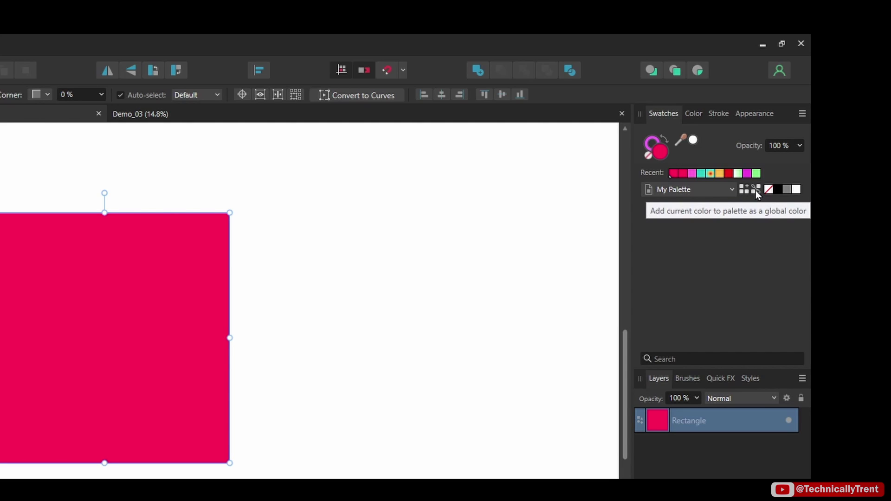
left_click(755, 190)
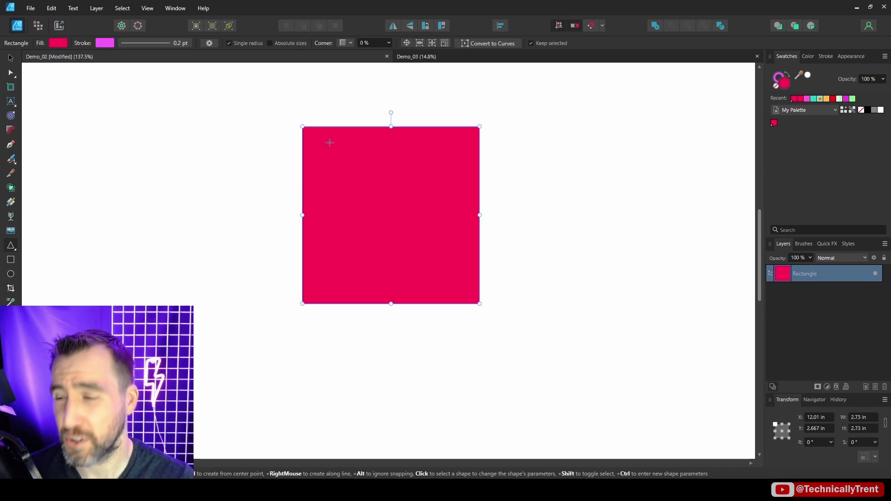
left_click_drag(555, 99, 623, 167)
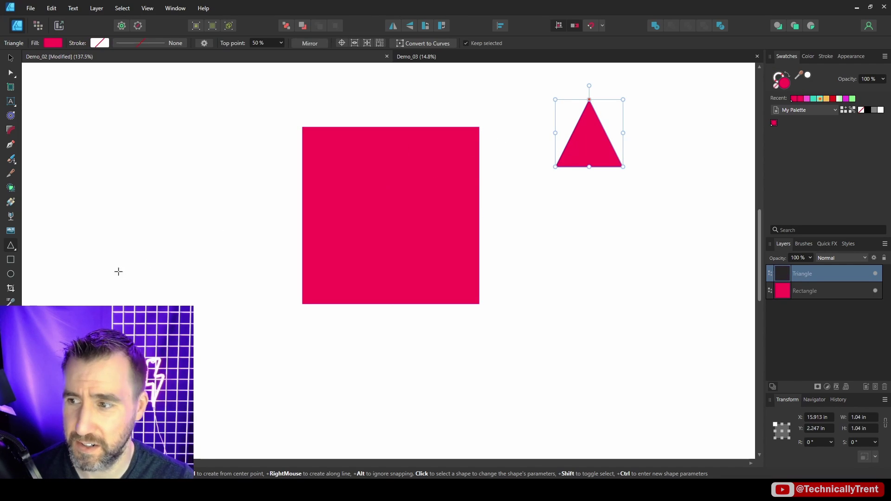
left_click(11, 274)
mouse_move(560, 184)
left_mouse_down()
mouse_move(625, 236)
mouse_move(619, 243)
left_mouse_up()
left_click(11, 245)
mouse_move(559, 261)
left_mouse_down()
mouse_move(626, 315)
mouse_move(628, 334)
left_mouse_up()
Select the triangle, circle and star together and open the pink global colour
key("v")
left_click_drag(524, 80, 678, 369)
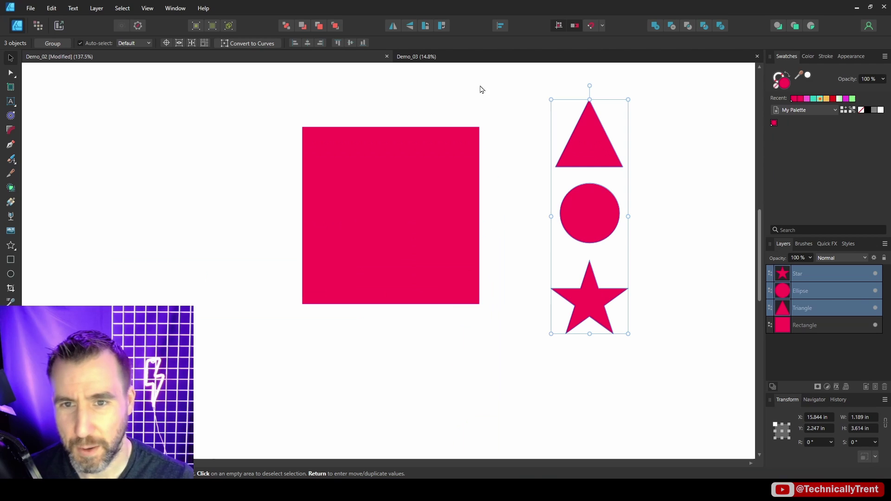
left_click(486, 198)
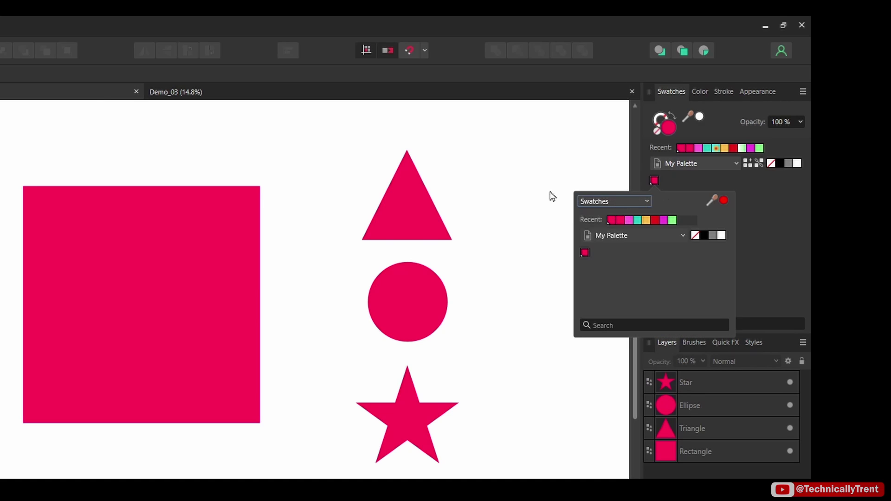
Switch the global colour to the HSL wheel and shift its hue through blue to green (#03D062)
left_click(647, 201)
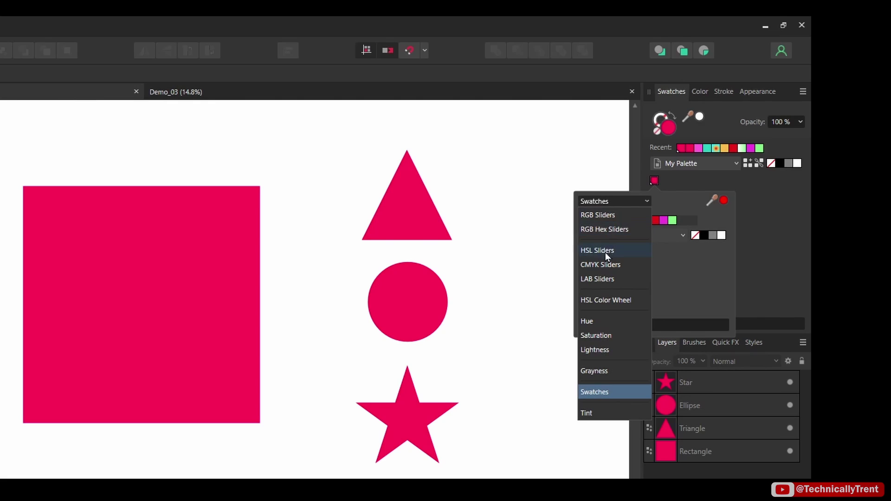
left_click(603, 300)
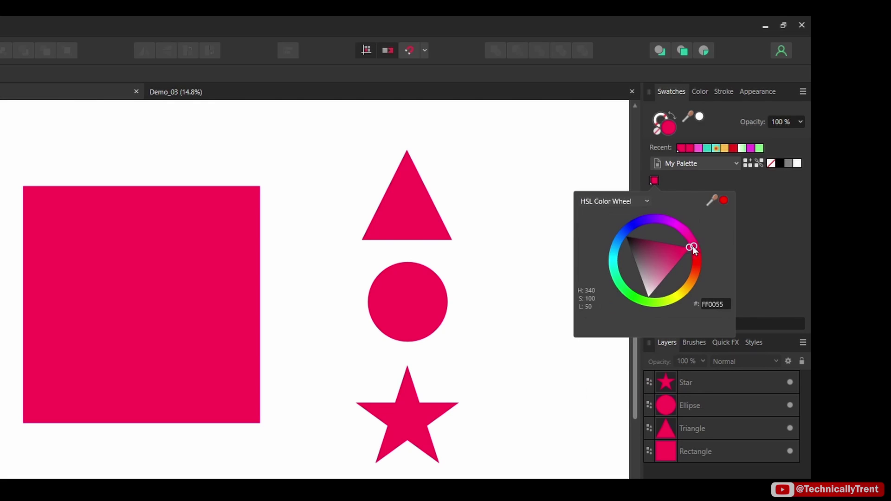
left_click_drag(695, 244, 620, 238)
left_click(656, 257)
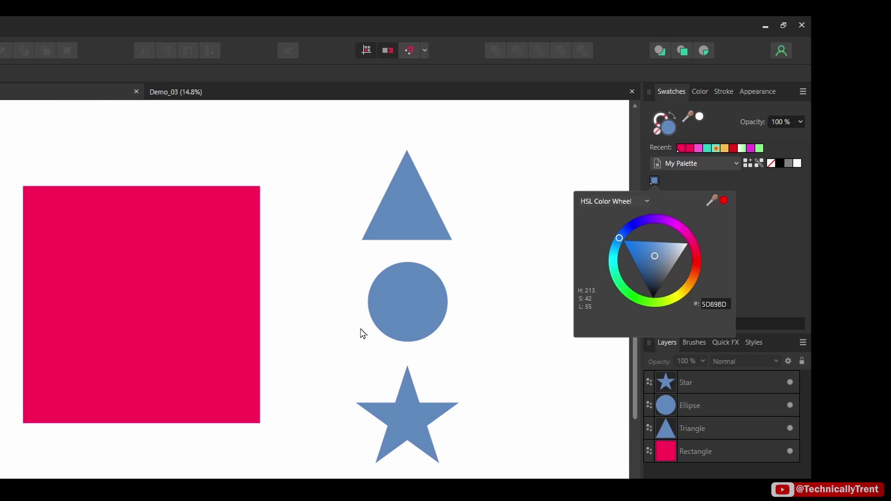
left_click_drag(621, 250, 639, 265)
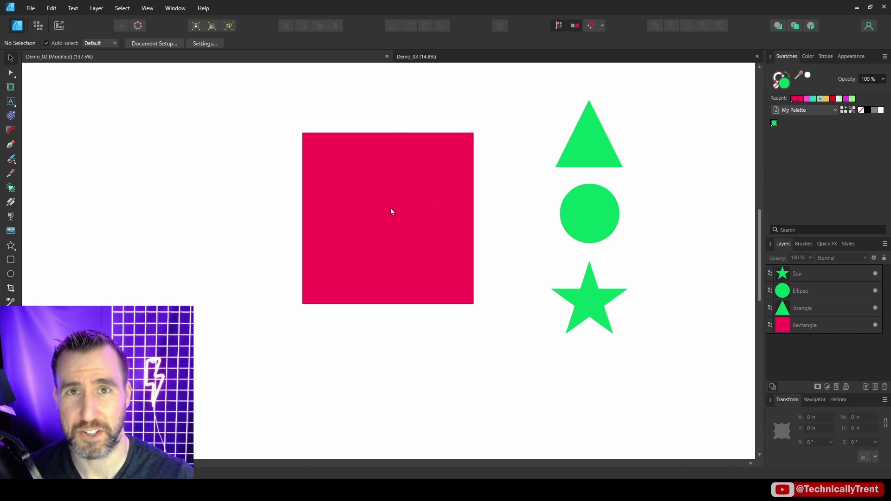
Fill the square with the green global colour, then sweep that colour's hue to recolour all four shapes
left_click(399, 174)
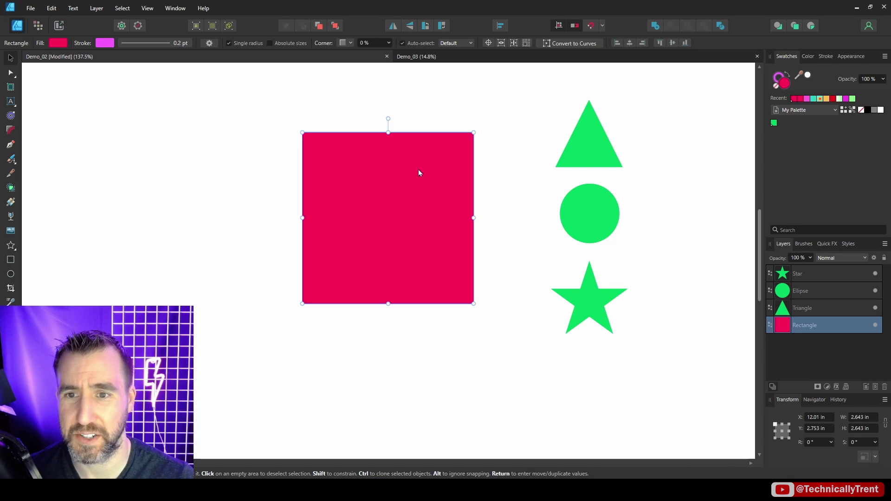
left_click(775, 123)
left_click(662, 158)
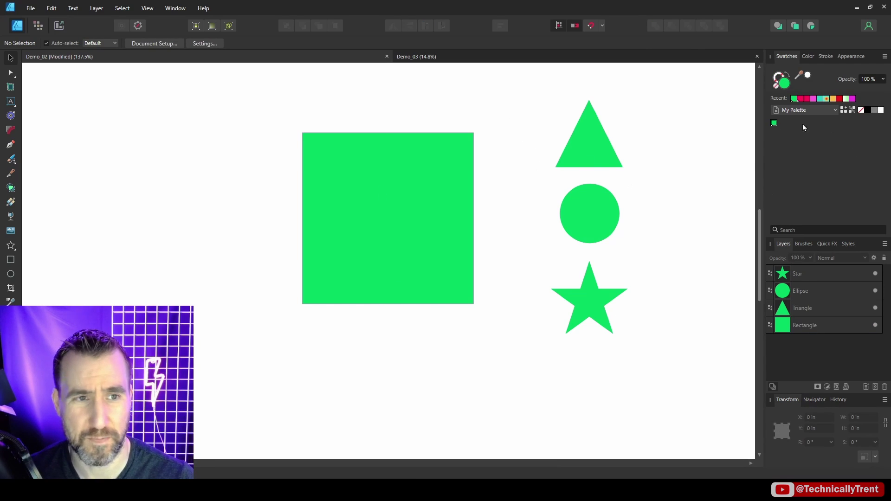
double_click(775, 123)
left_click_drag(786, 152, 748, 200)
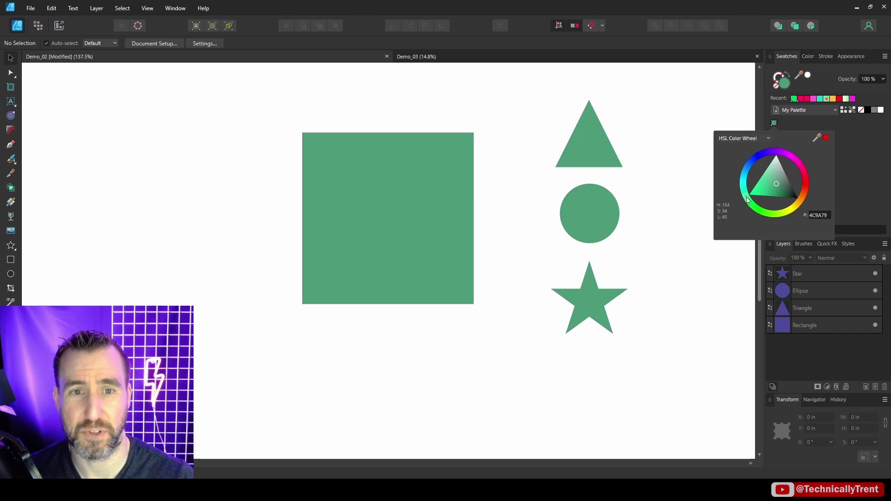
left_click(587, 175)
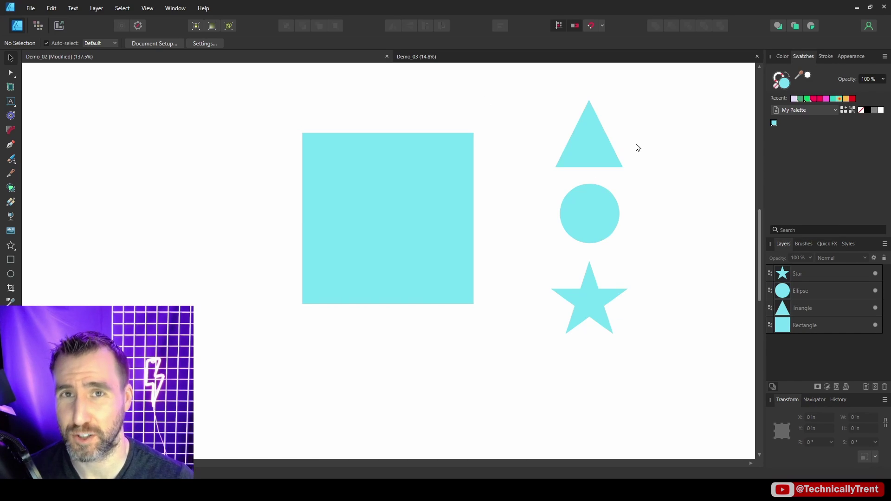
Edit the global colour from the square's fill, shifting it from cyan to pink
left_click(461, 195)
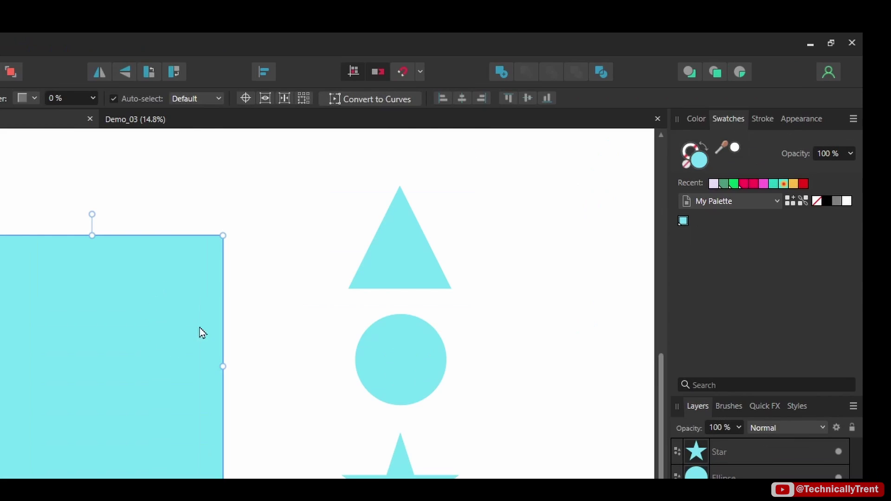
left_click(697, 120)
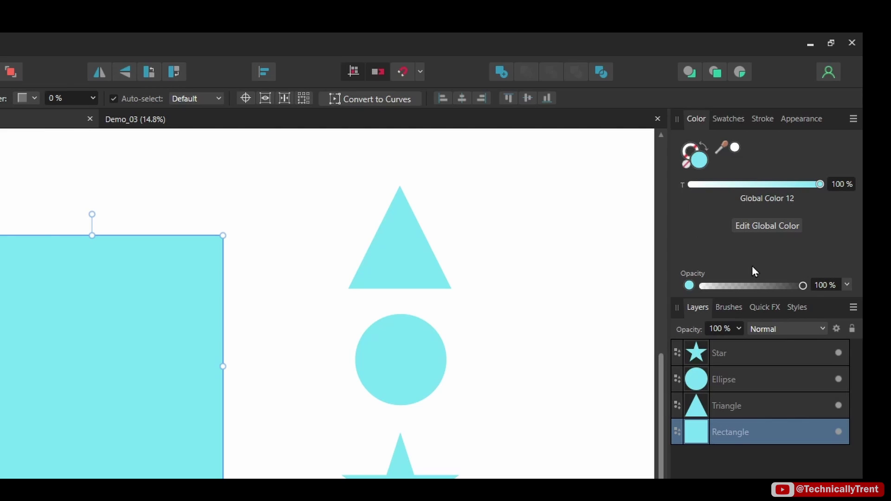
left_click(764, 225)
left_click_drag(771, 269, 809, 336)
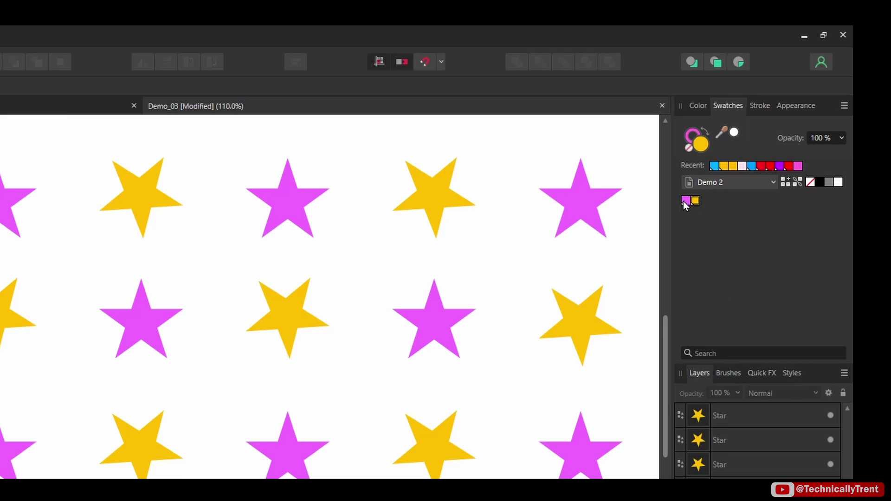
Edit the Demo 2 palette's pink global swatch to light blue and its yellow swatch to orange
left_click(685, 201)
left_click(687, 203)
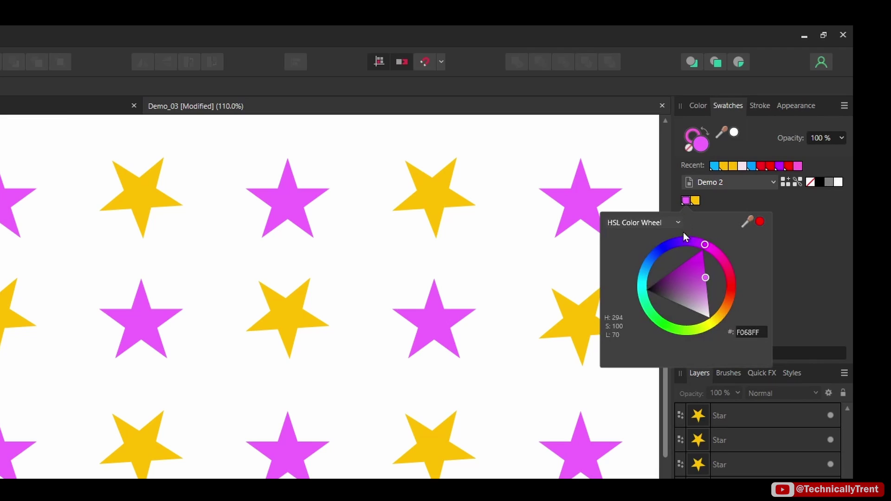
left_click_drag(684, 236, 653, 268)
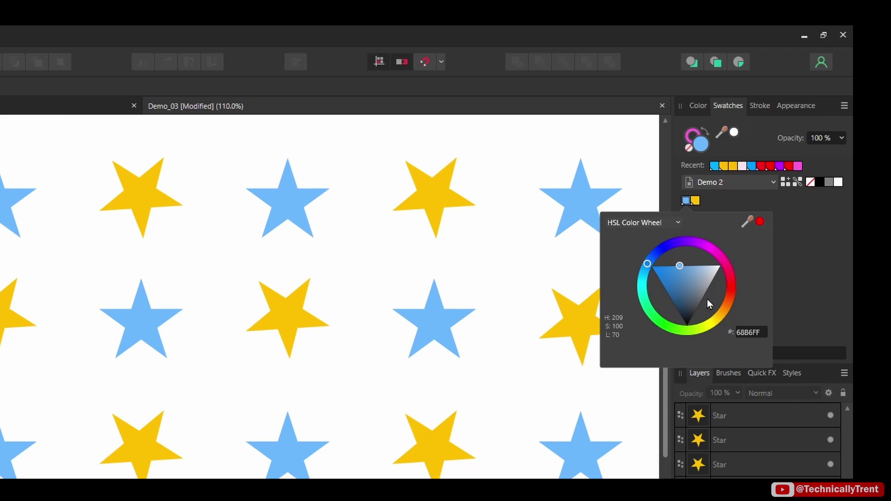
left_click(797, 263)
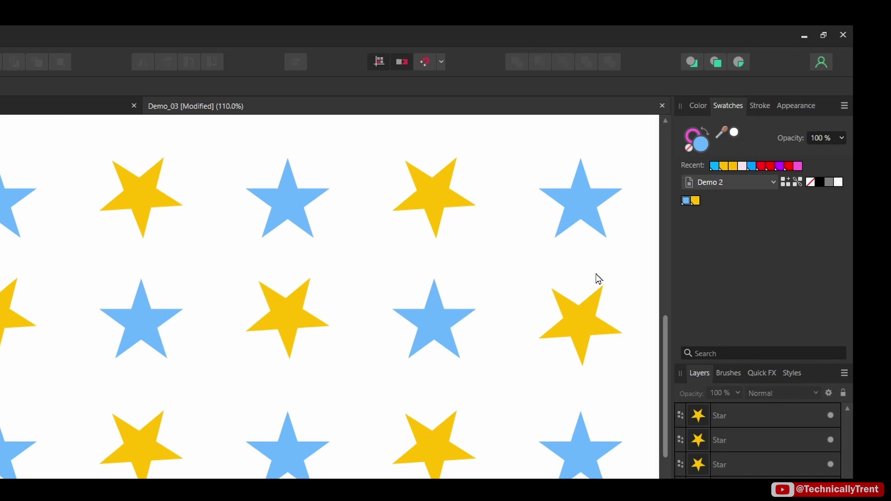
left_click(695, 201)
left_click_drag(735, 315, 716, 314)
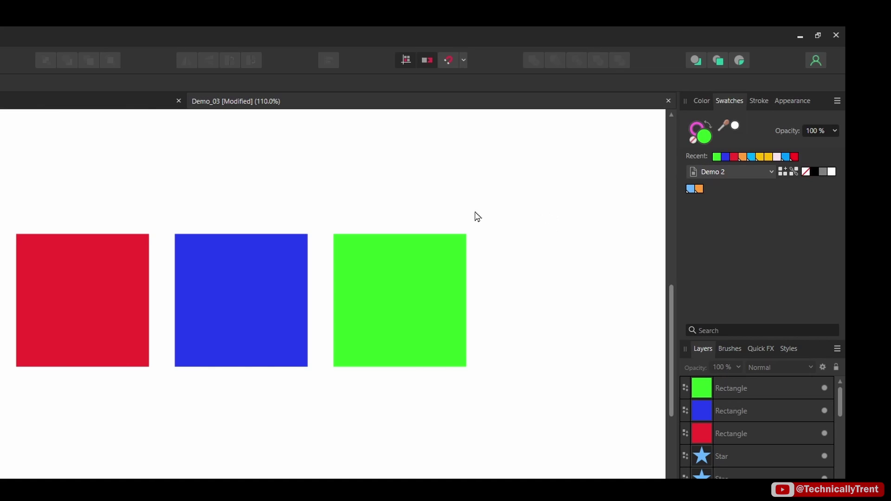
Shift the current fill hue from green toward cyan in the Color Chooser
double_click(704, 141)
left_click_drag(141, 212, 179, 212)
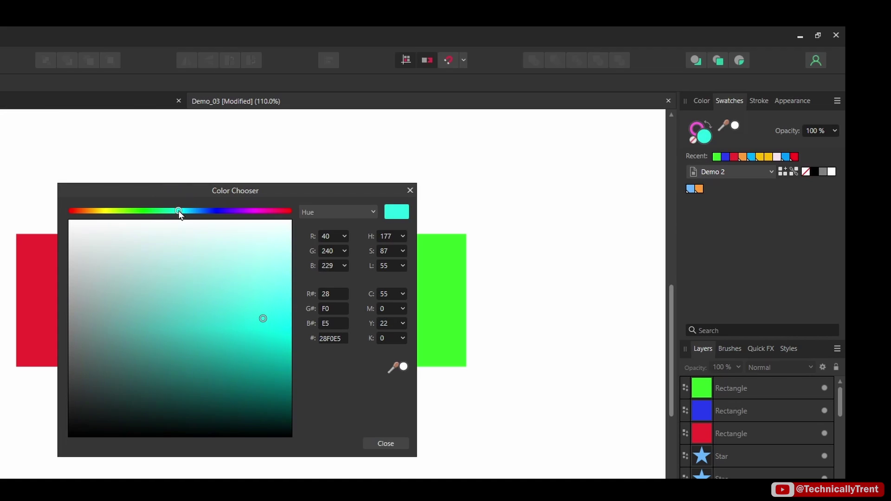
left_click(386, 445)
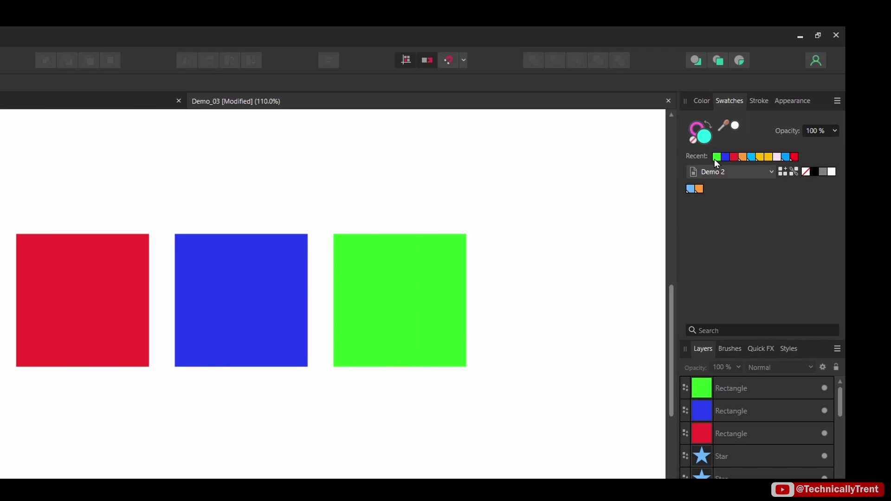
Select the green rectangle and change its fill to turquoise #28E2F0
left_click(436, 277)
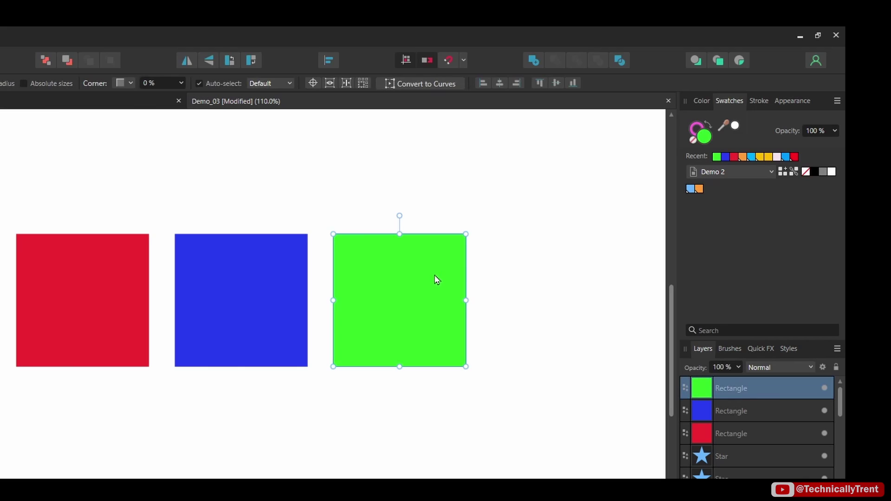
double_click(704, 140)
left_click_drag(207, 212, 184, 210)
left_click(383, 441)
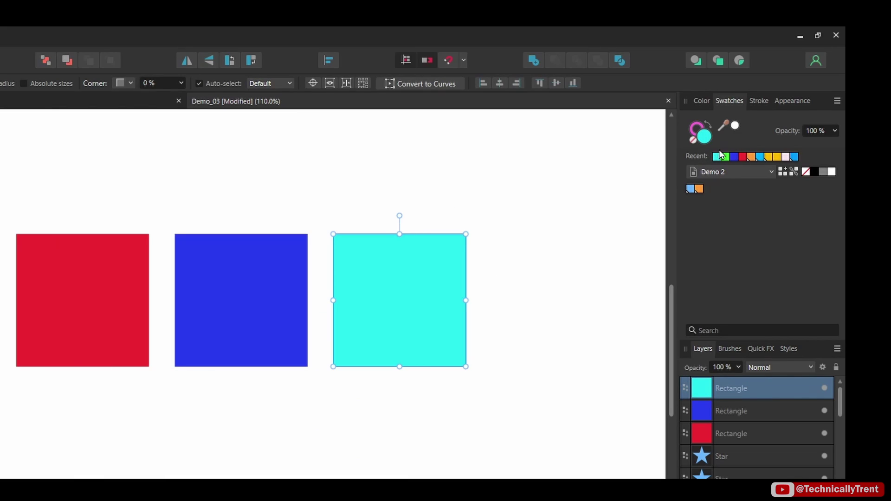